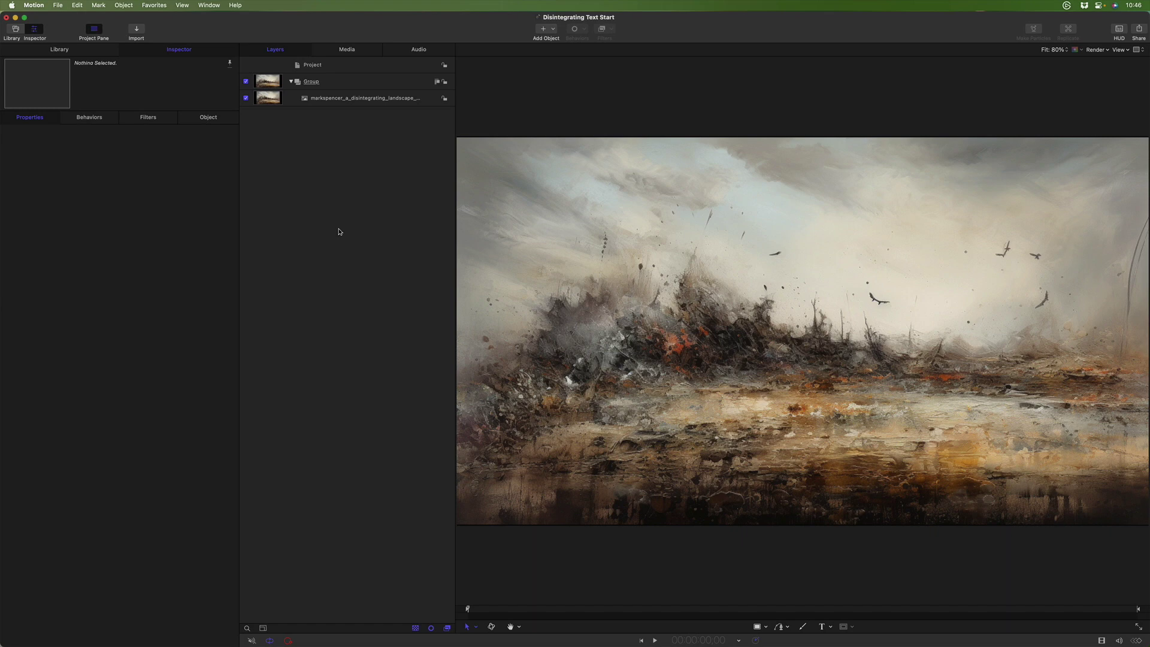
Add a text layer reading 'DISINTEGRATE' to the canvas.
key("super+7")
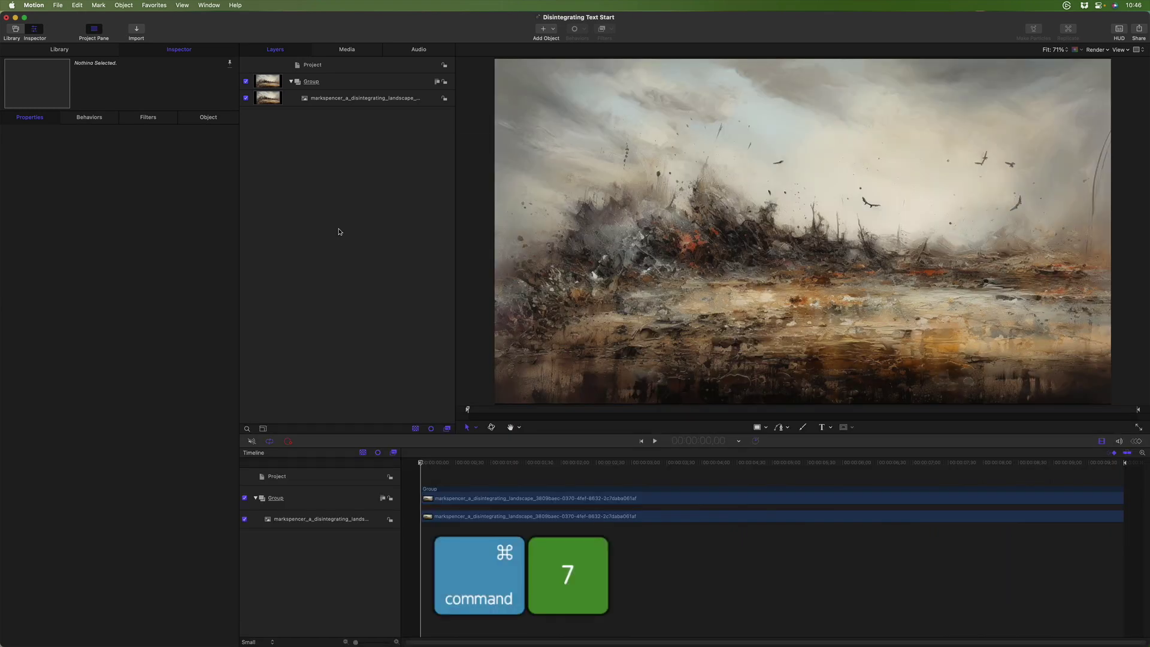
key("super+7")
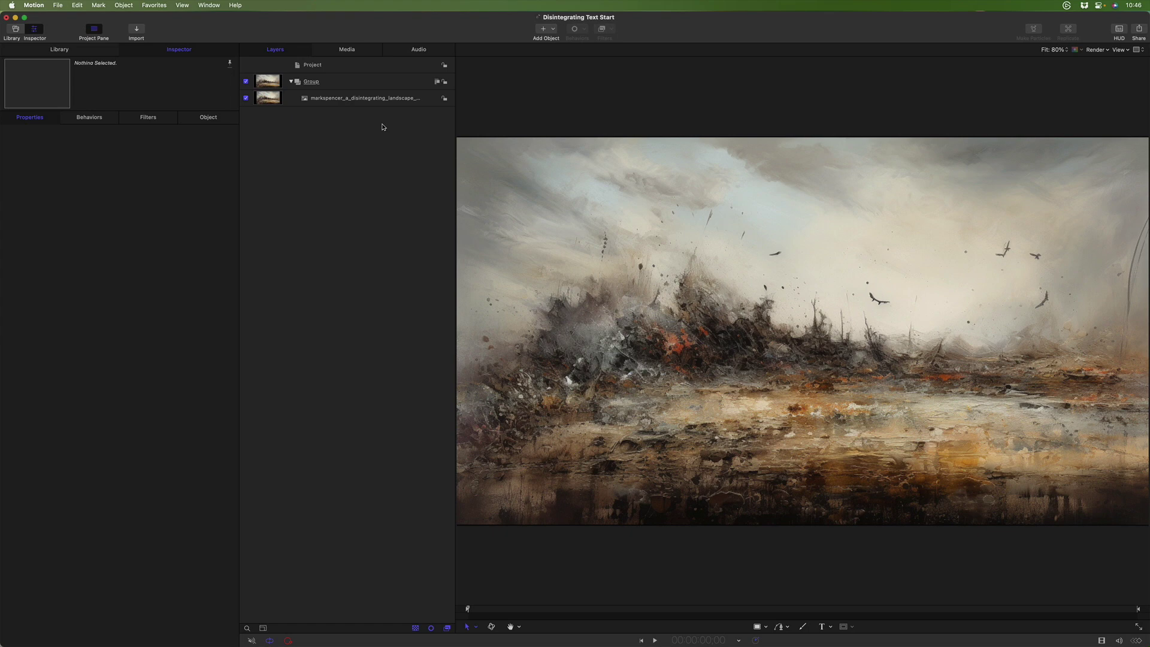
key("t")
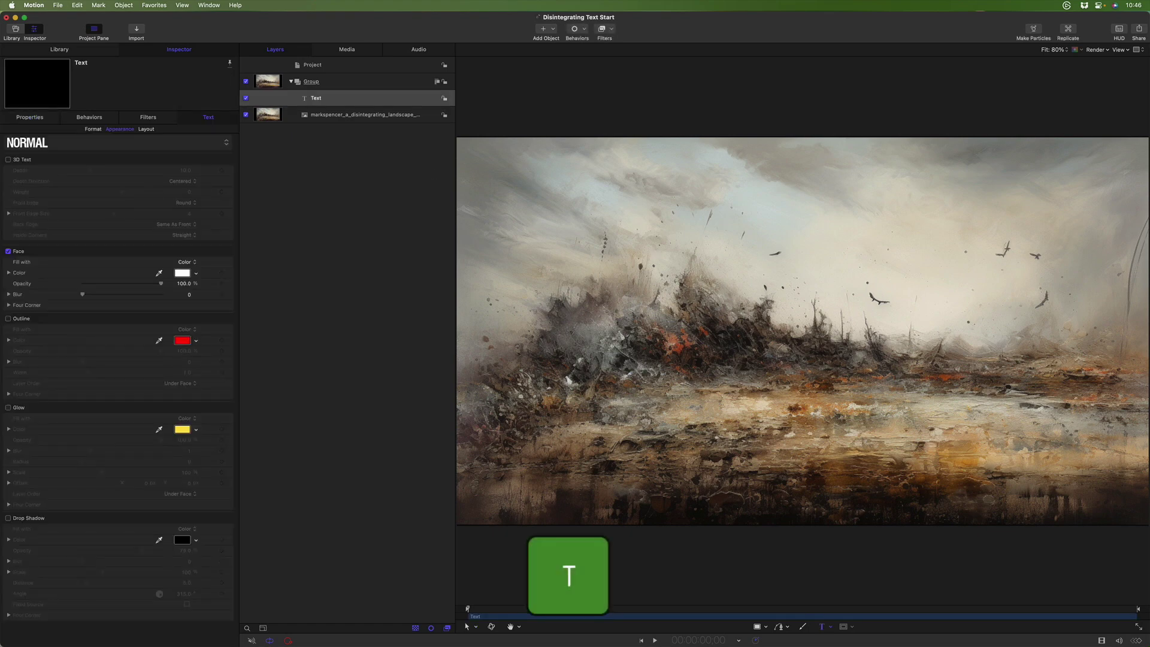
type("DISIN")
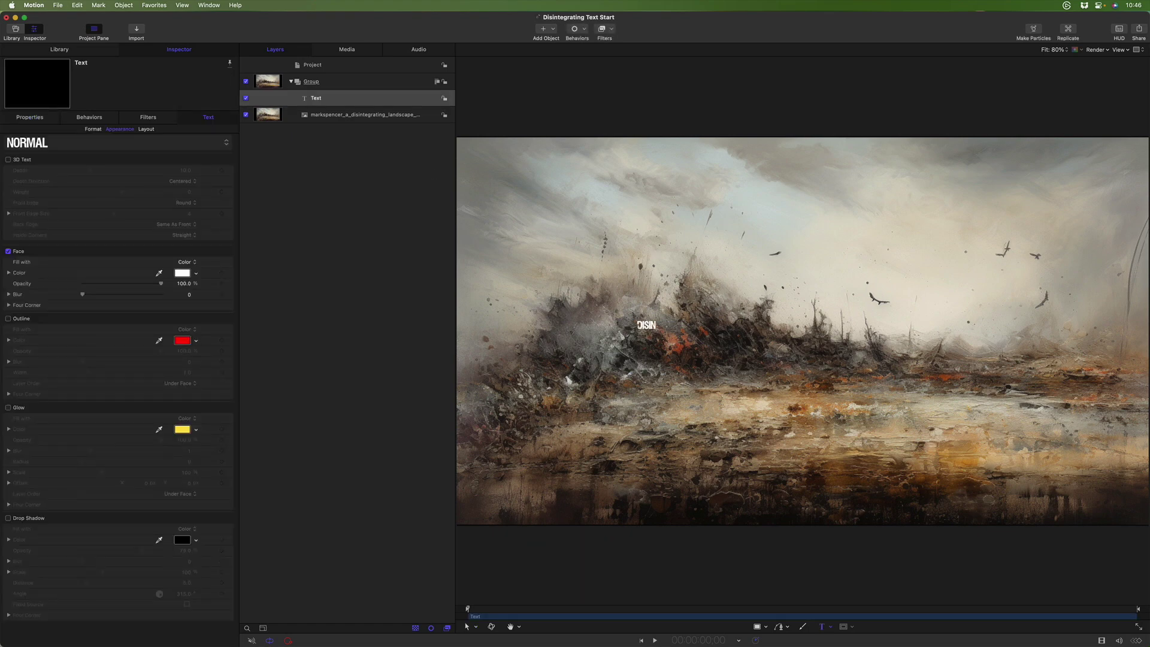
type("TEGRATE")
key("Escape")
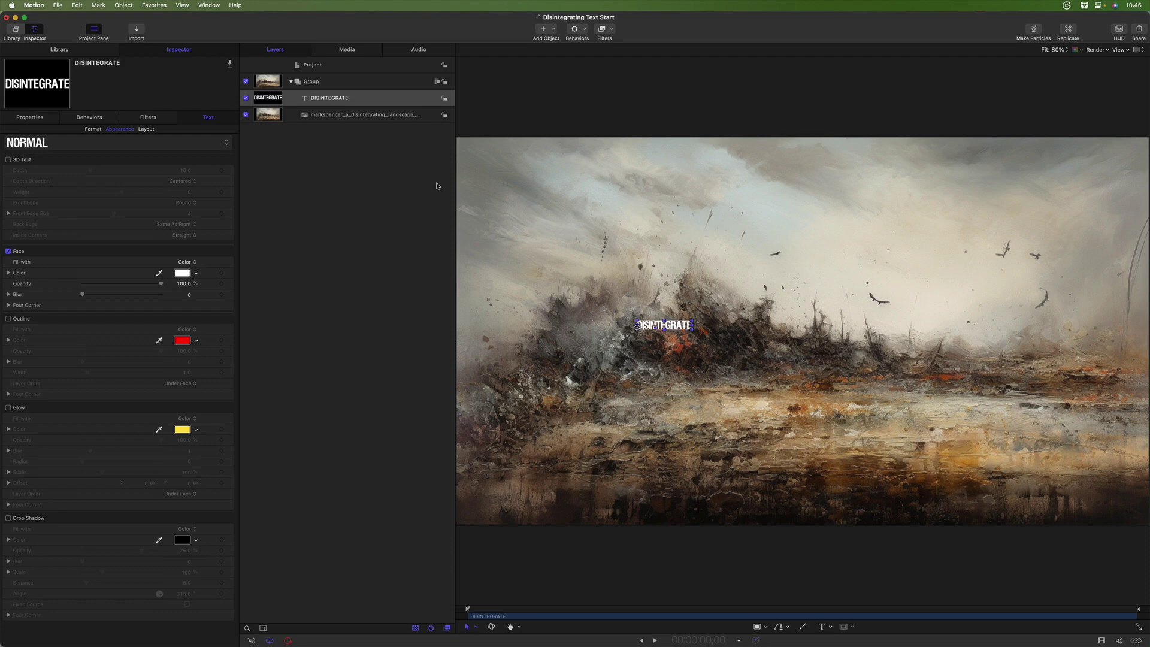
Reset the title's position to frame centre, centre-align it, and raise Size to 493.
left_click(49, 118)
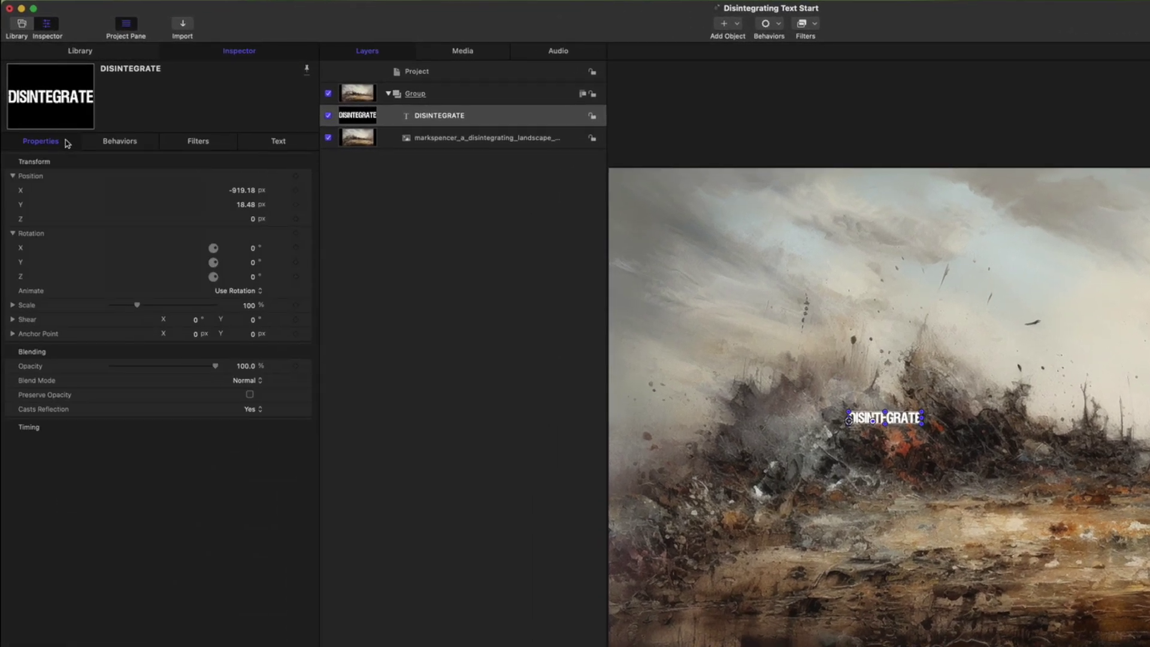
left_click(306, 176)
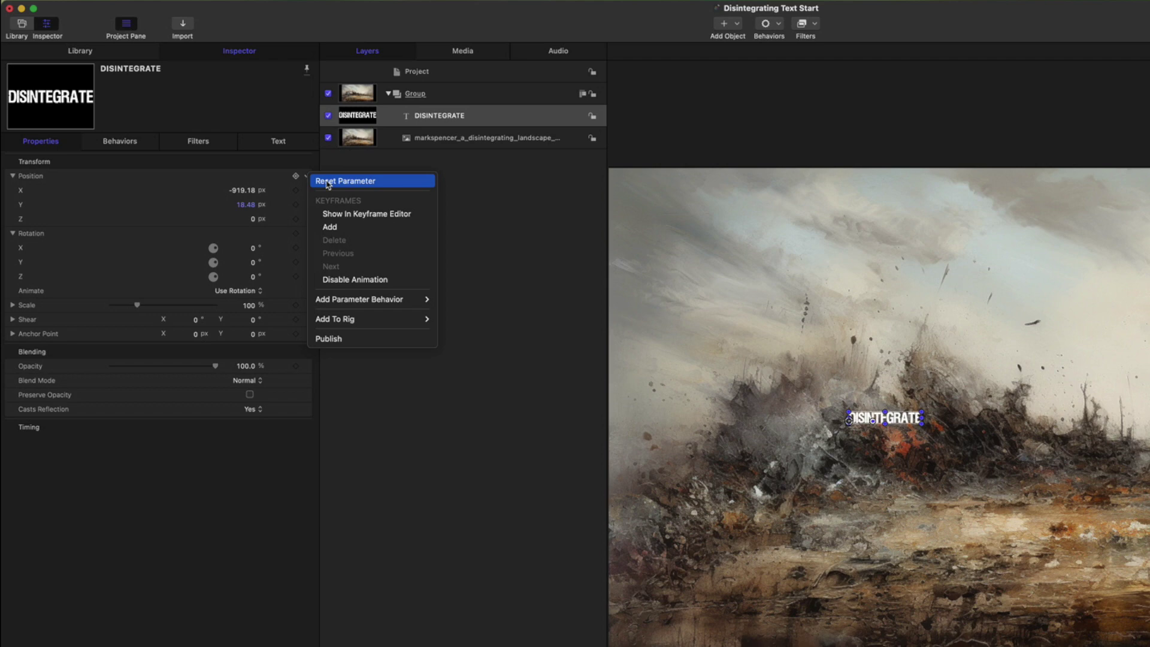
left_click(327, 182)
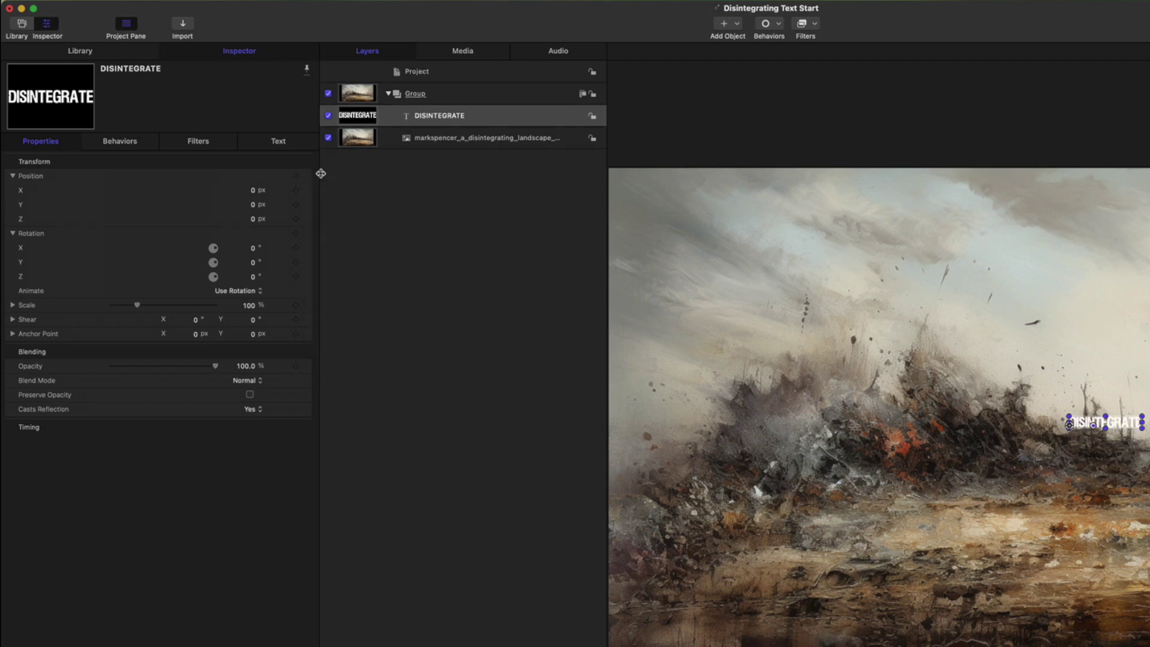
left_click(278, 142)
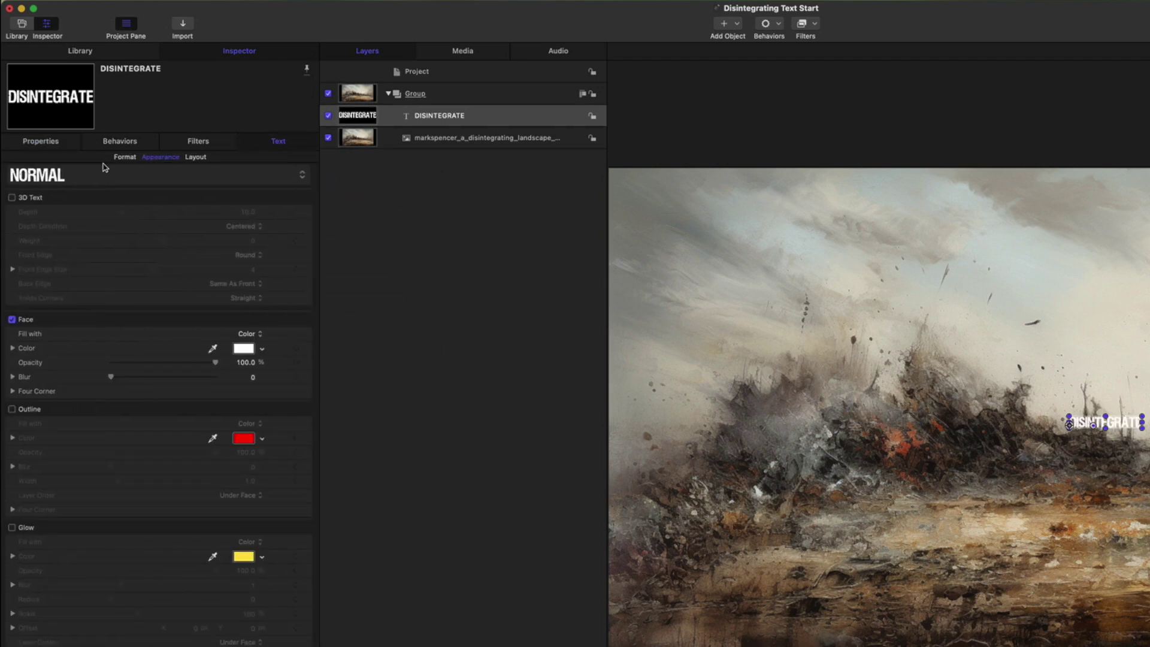
left_click(127, 158)
left_click(171, 256)
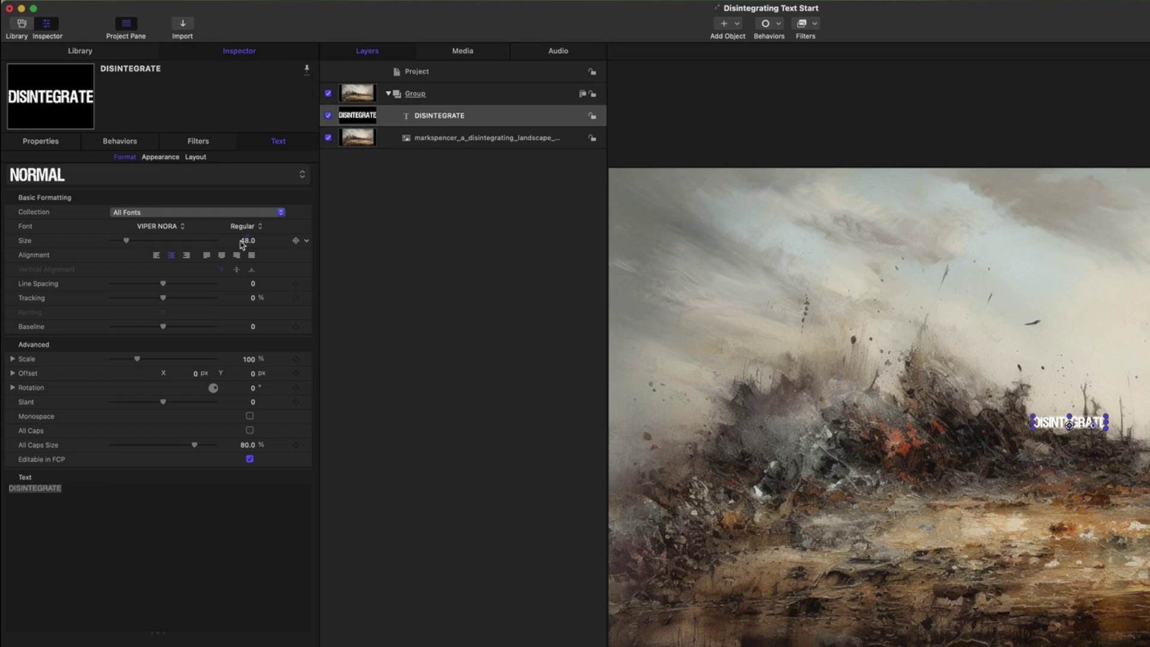
left_click_drag(246, 241, 246, 243)
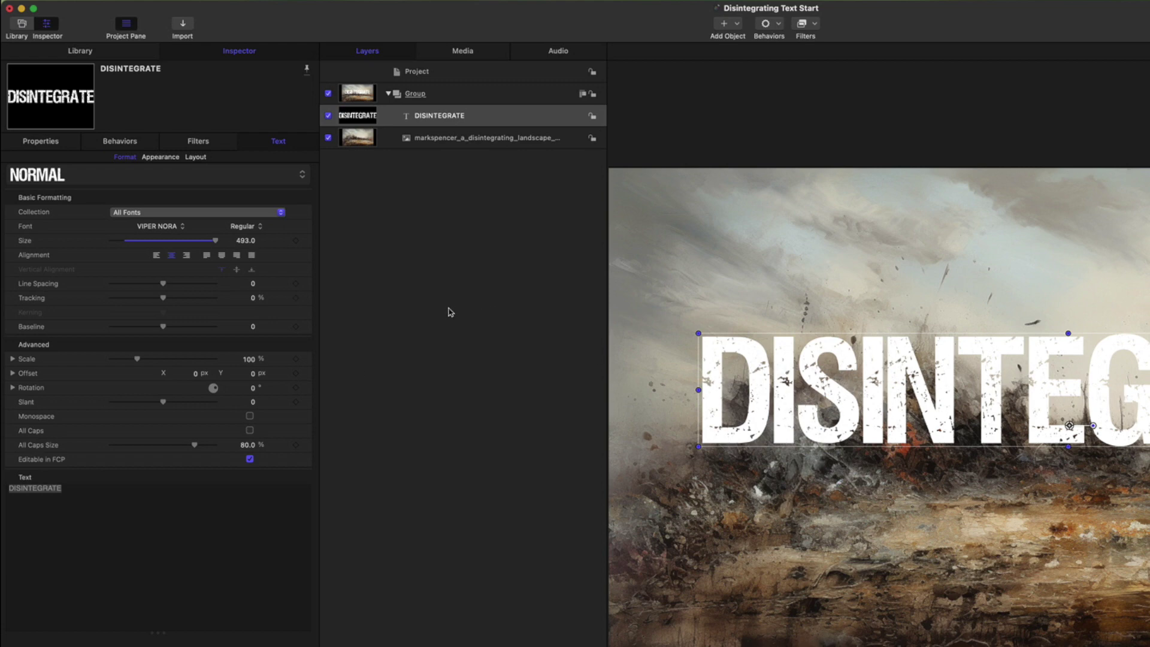
Enable 3D Text on the title and apply the Grunge > Grunge Orange material.
left_click(159, 159)
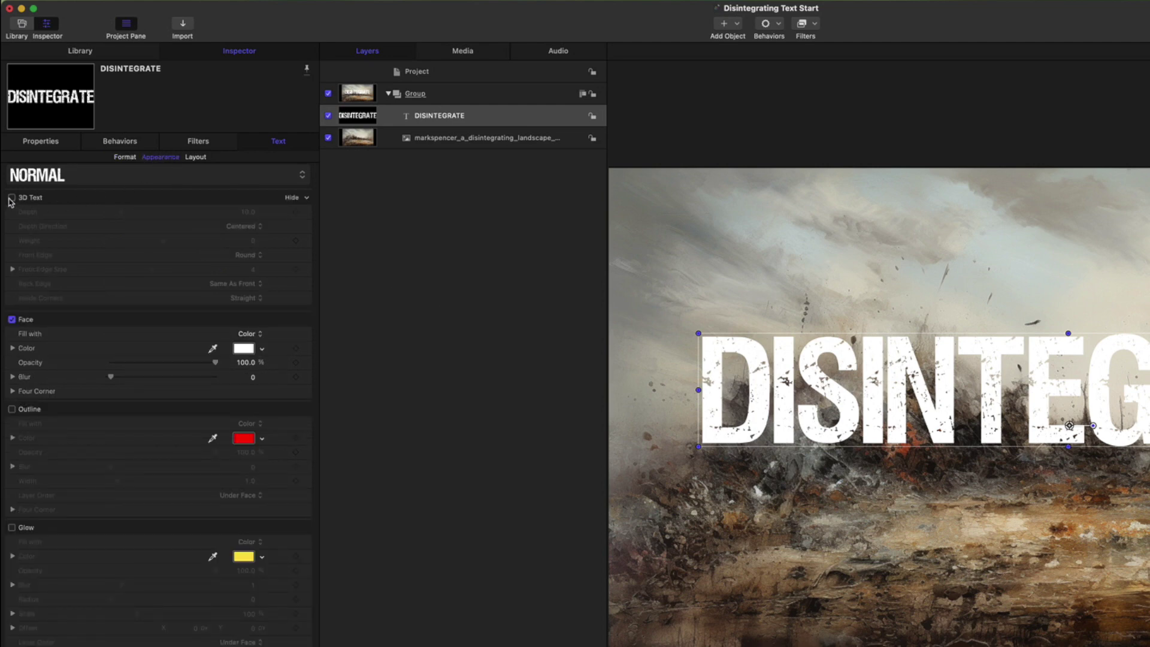
left_click(11, 197)
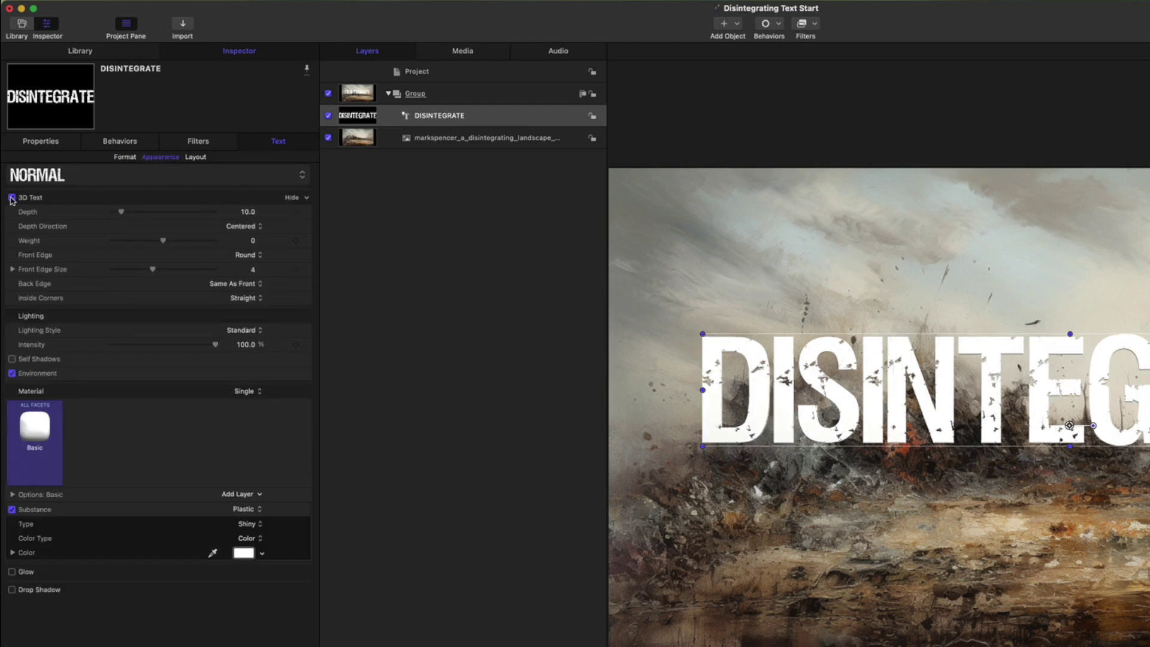
left_click(35, 429)
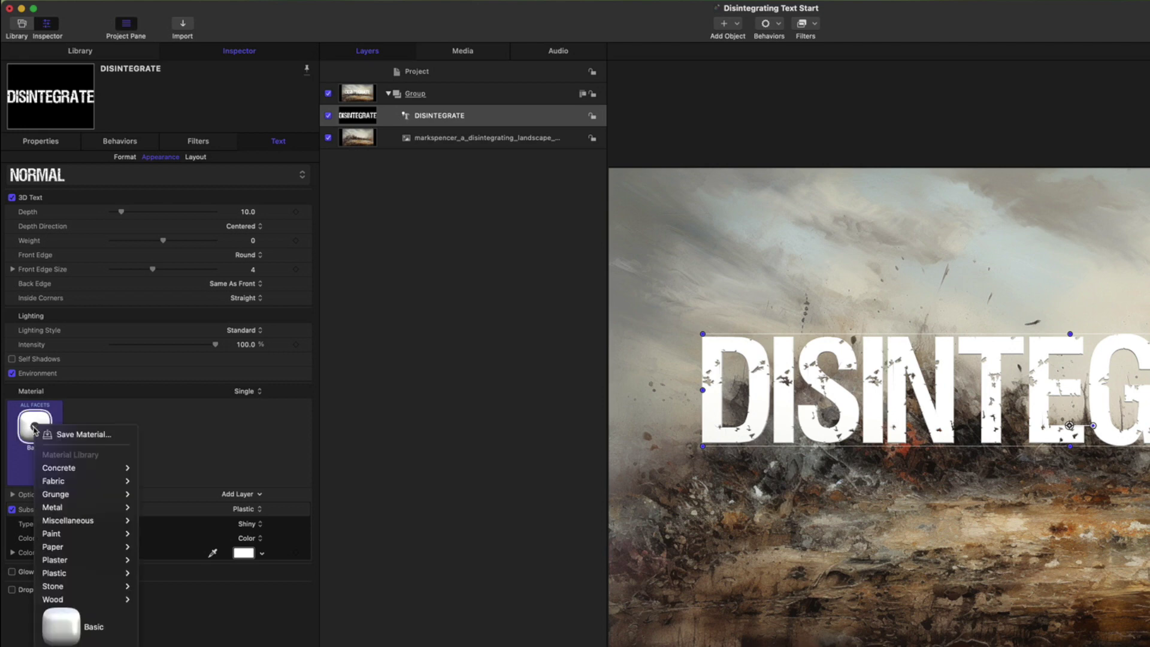
mouse_move(66, 498)
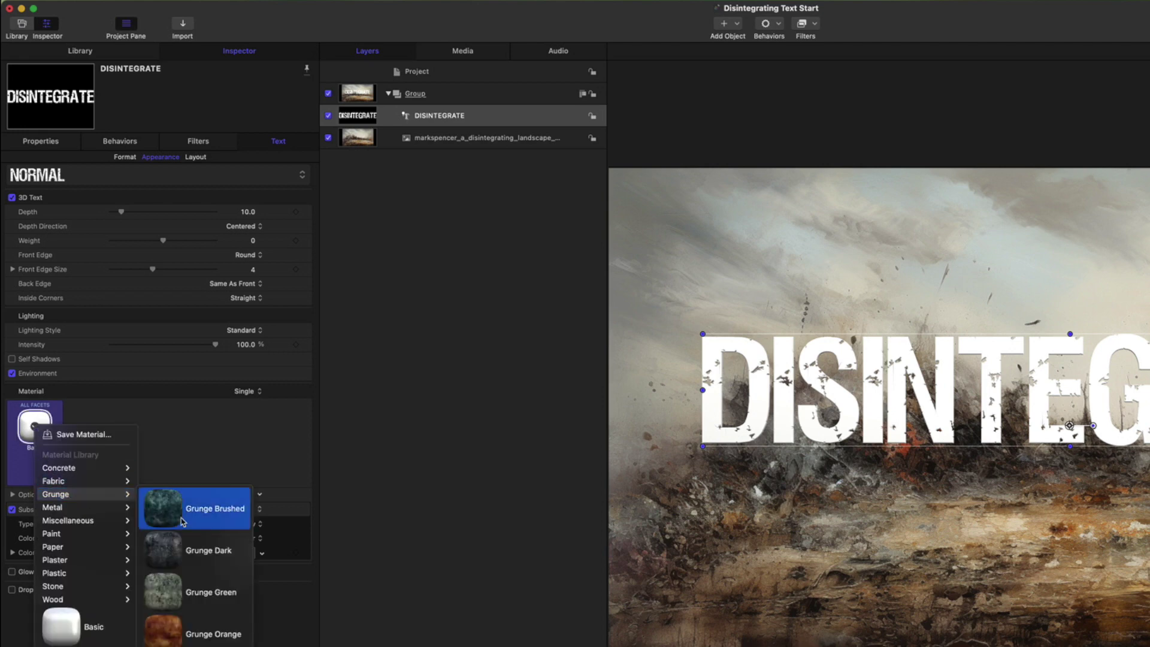
left_click(189, 630)
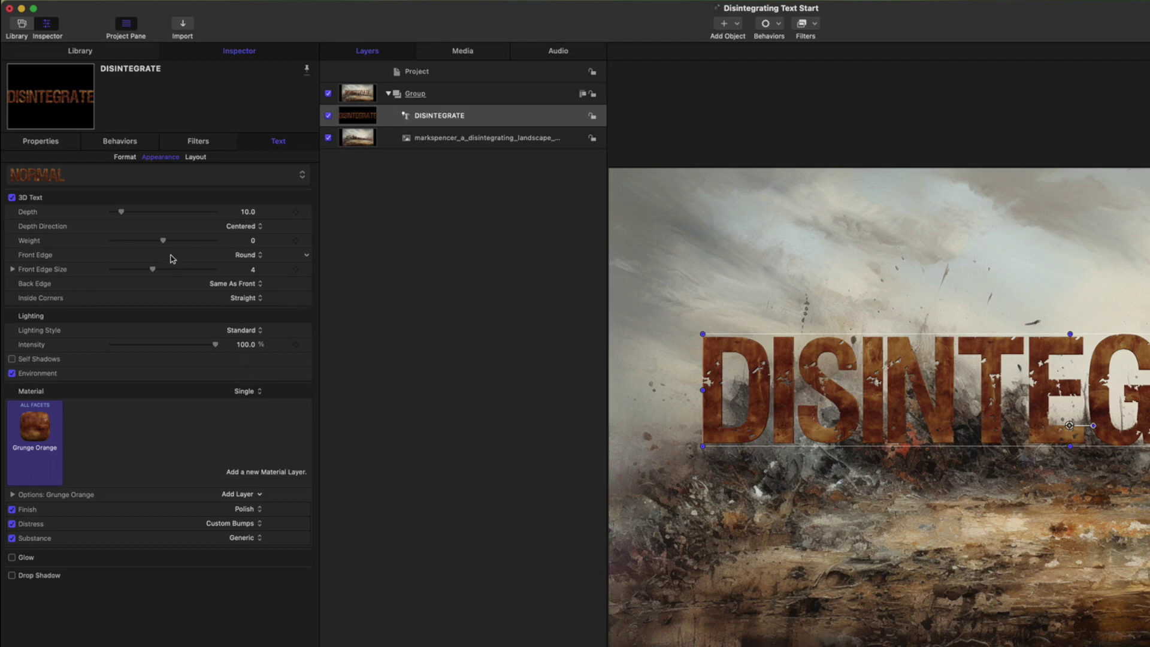
Set the 3D text Depth to 73 and Lighting Style to Above.
left_click_drag(121, 213, 178, 214)
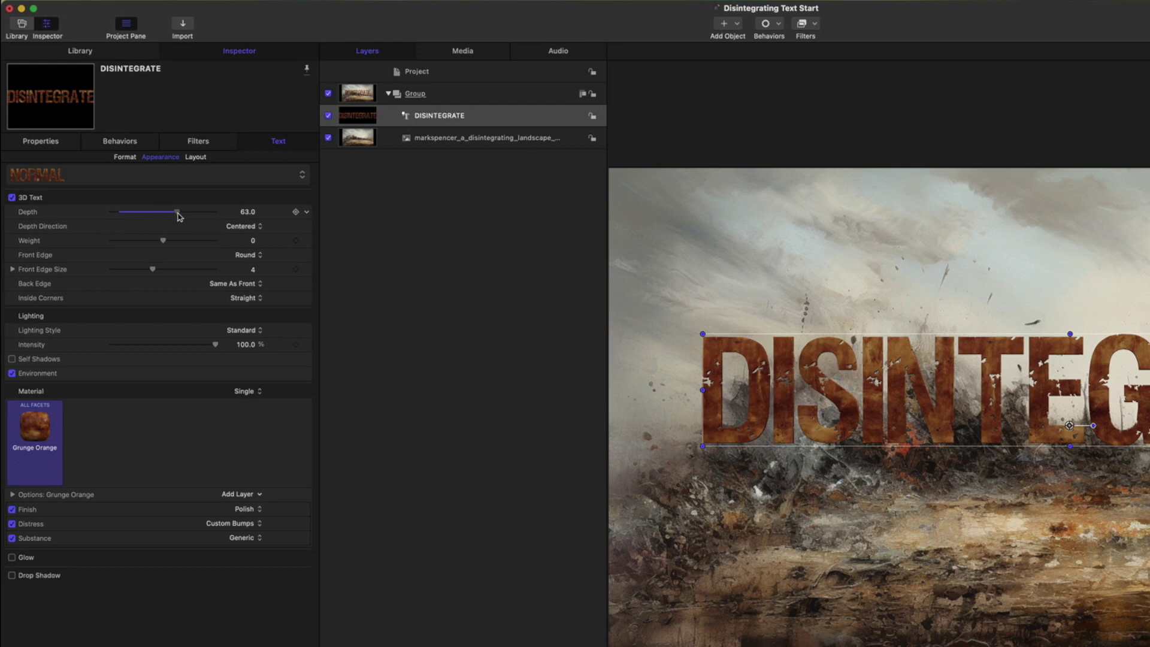
left_click(187, 213)
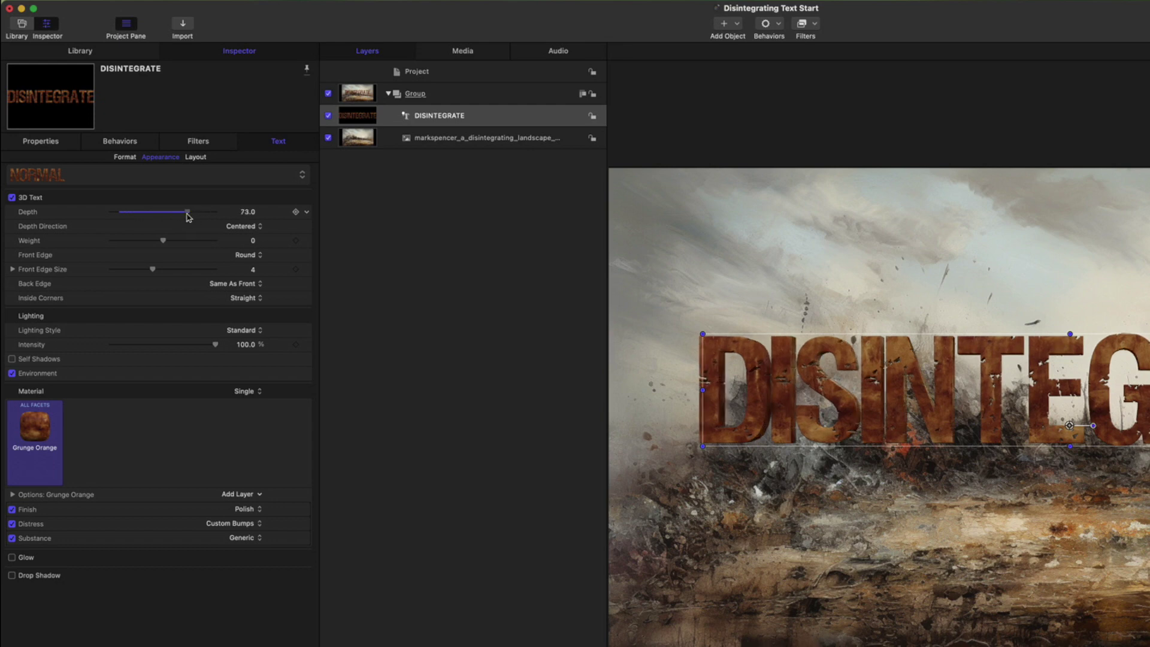
left_click(244, 334)
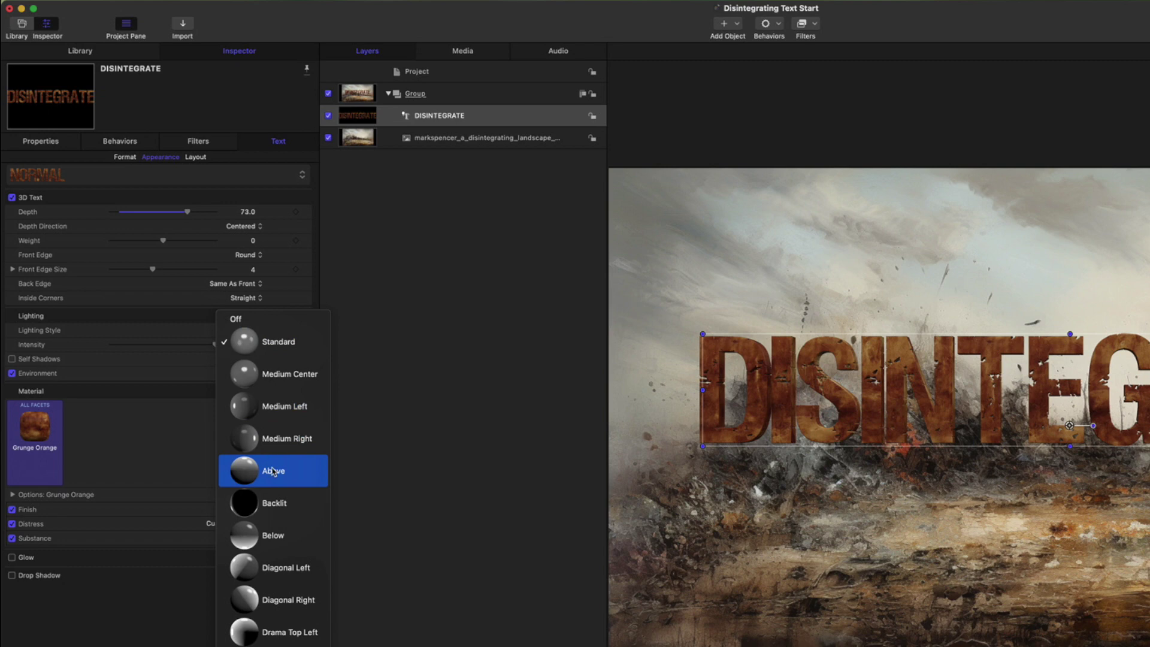
left_click(273, 471)
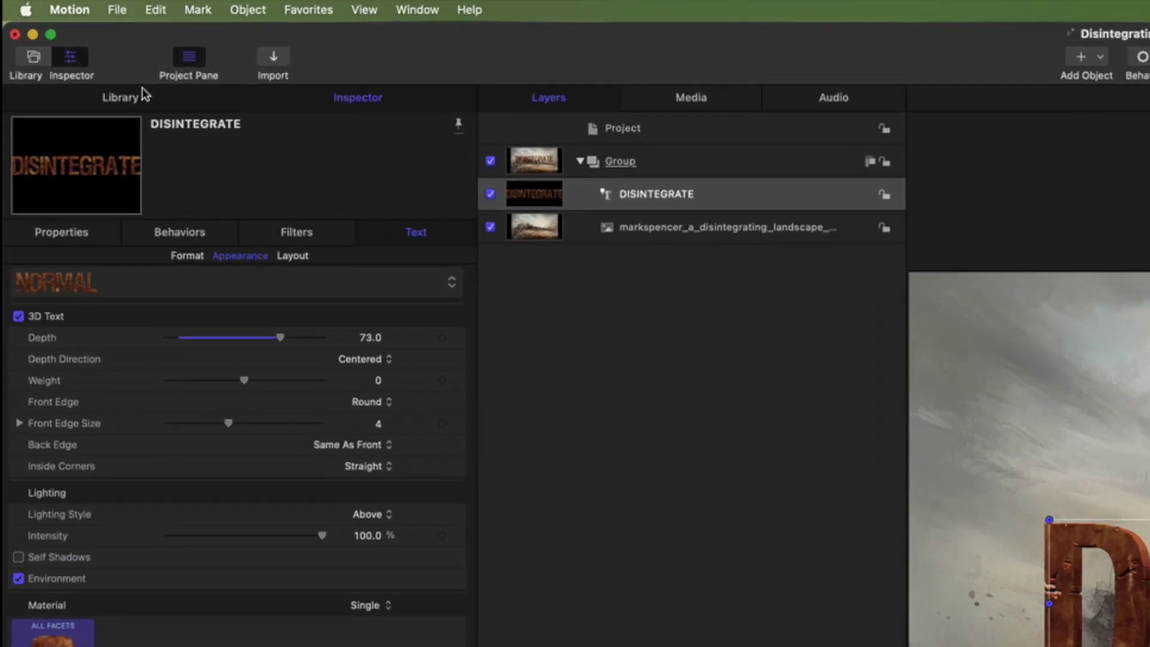
Drag the Clouds generator from the Library onto the Group and set its Speed to 0.
key("cmd+2")
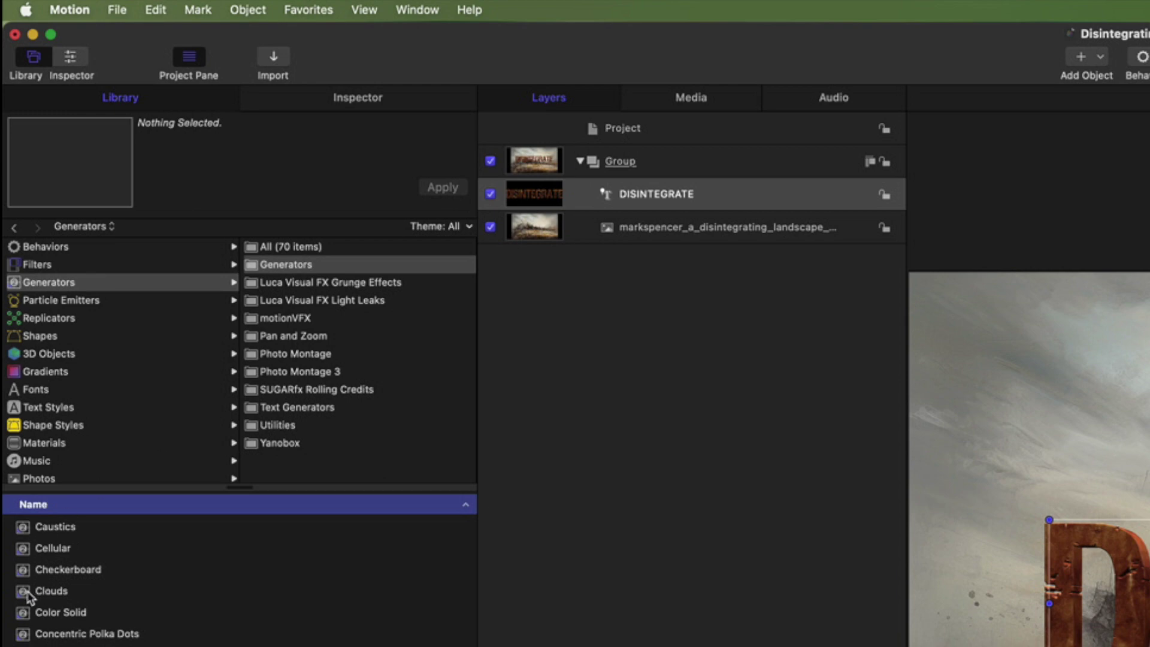
left_click_drag(43, 592, 660, 162)
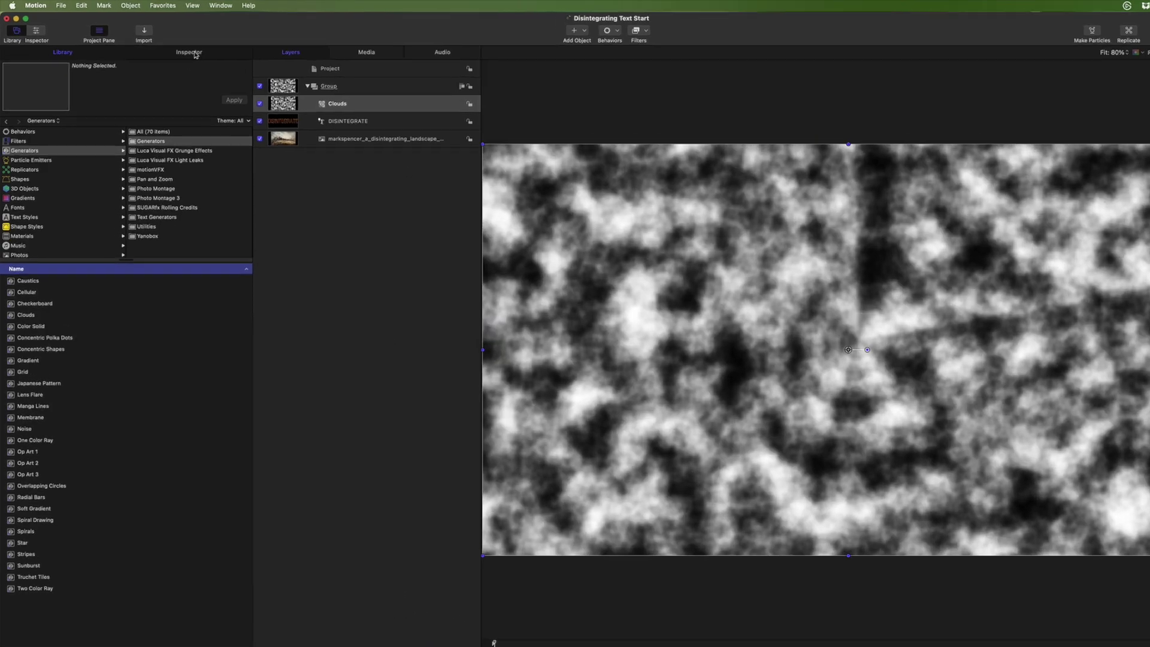
left_click(182, 51)
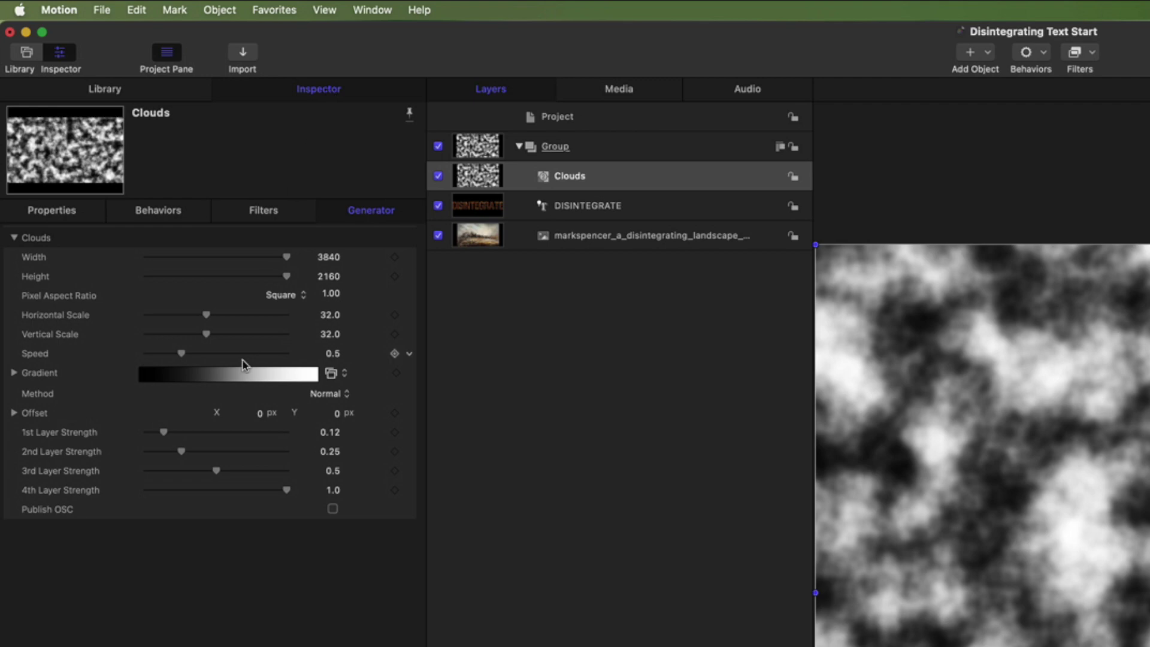
left_click_drag(181, 354, 64, 355)
Keyframe the Clouds gradient's white stop Location, starting from an almost entirely white canvas.
left_click(13, 373)
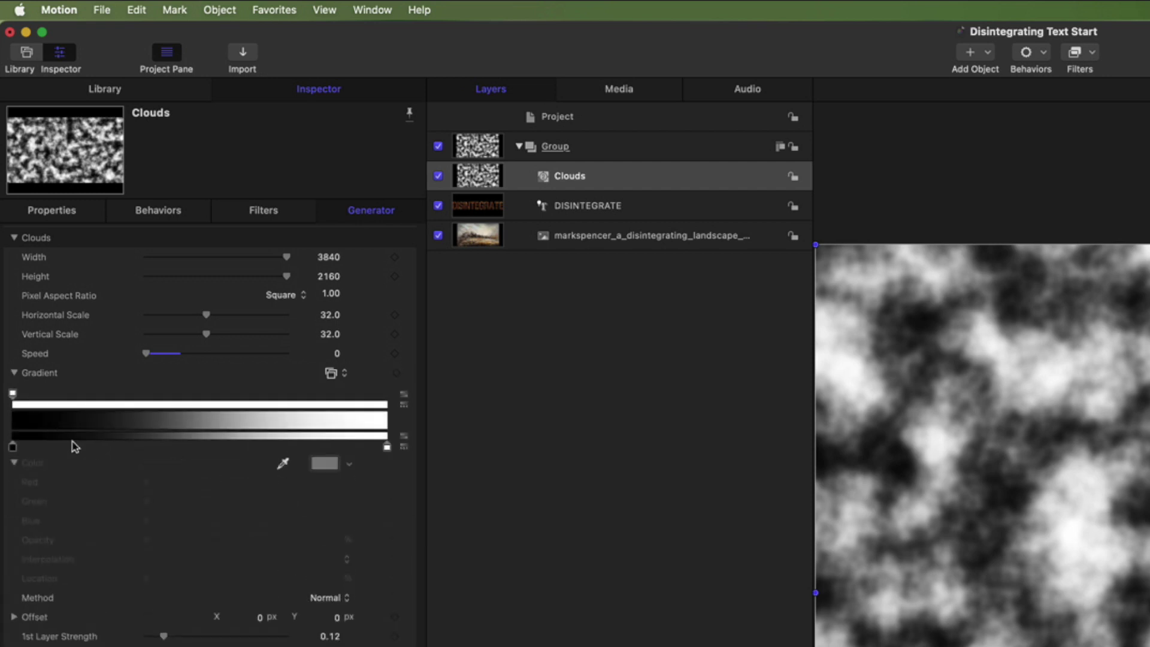
left_click(387, 448)
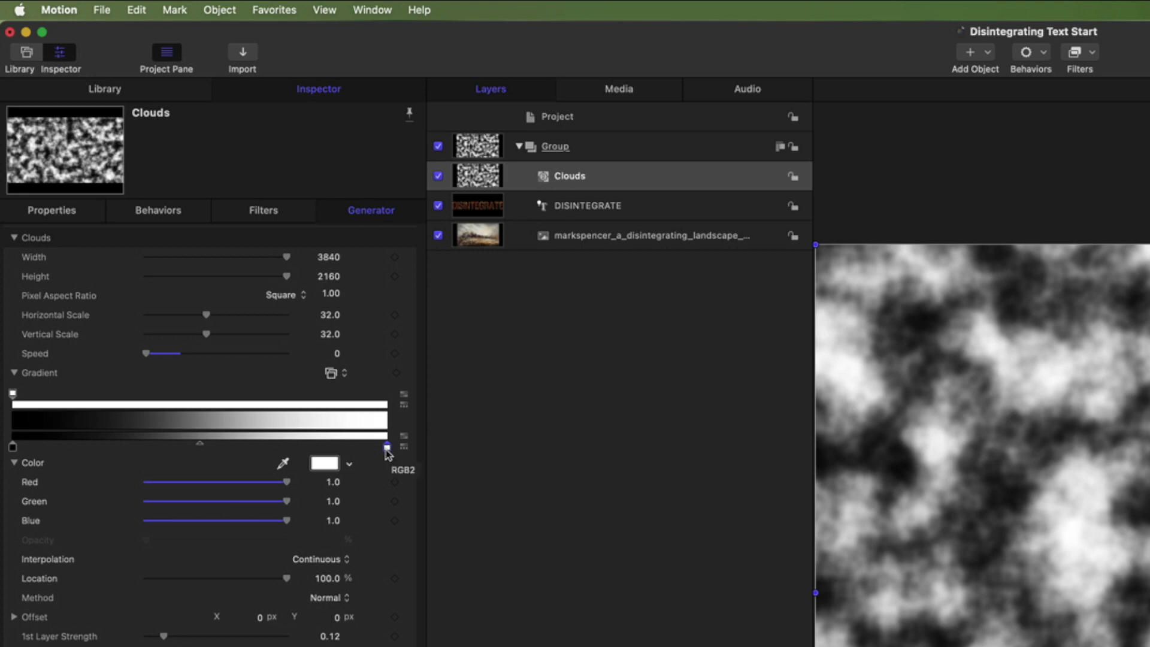
left_click_drag(287, 580, 151, 589)
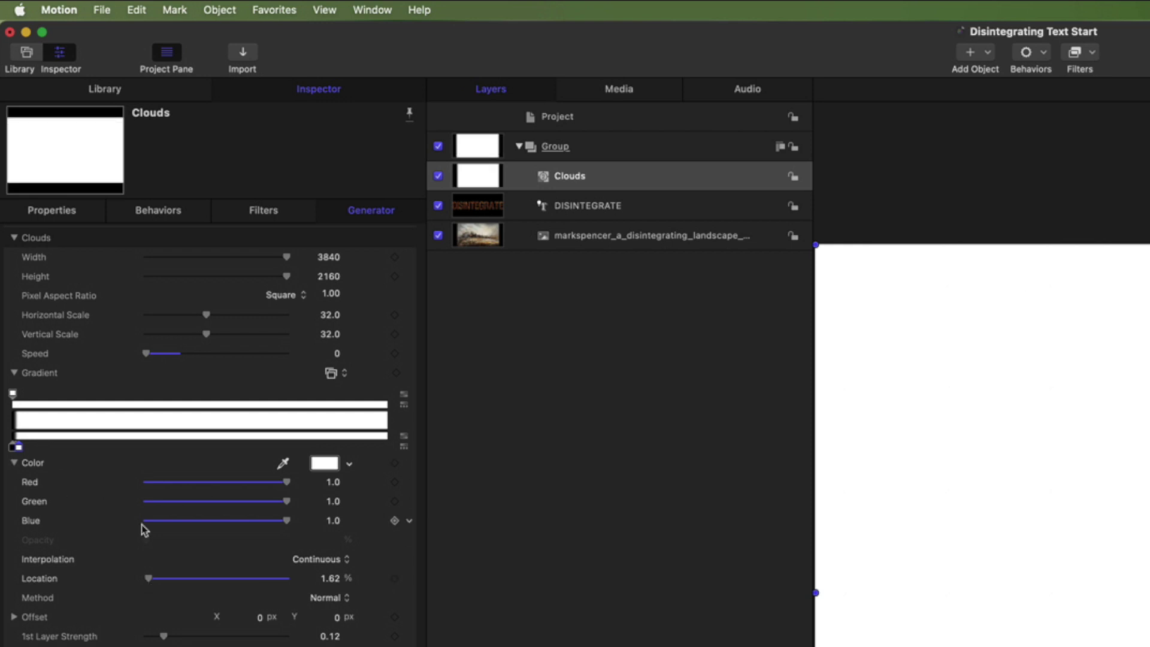
left_click(394, 579)
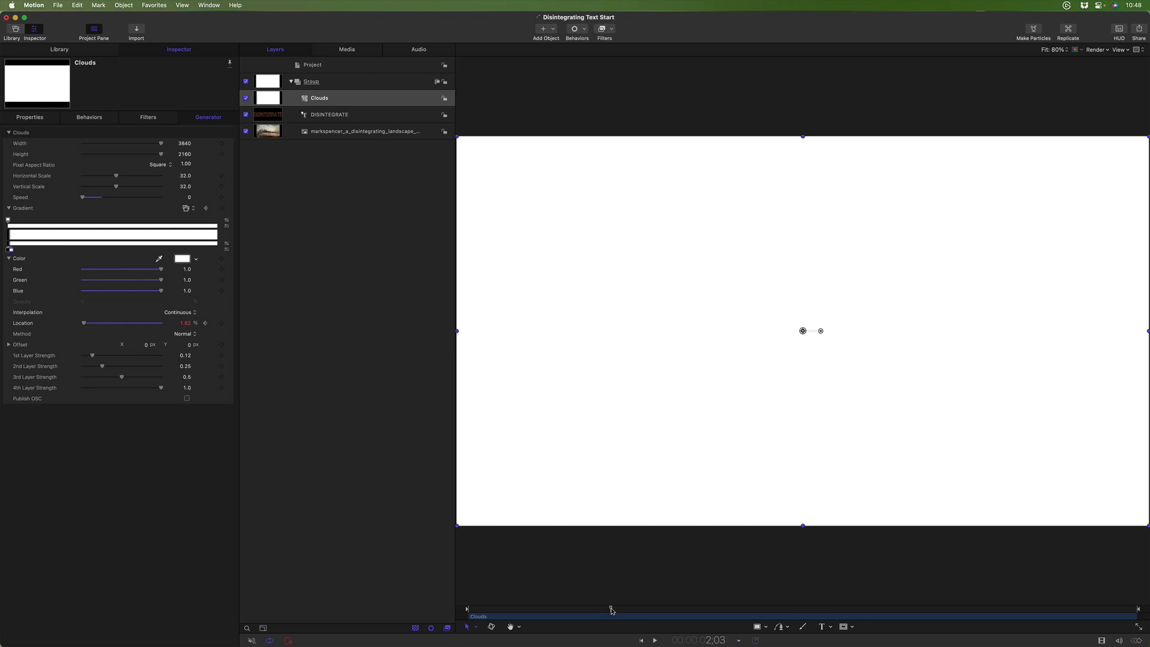
left_click_drag(606, 609, 598, 609)
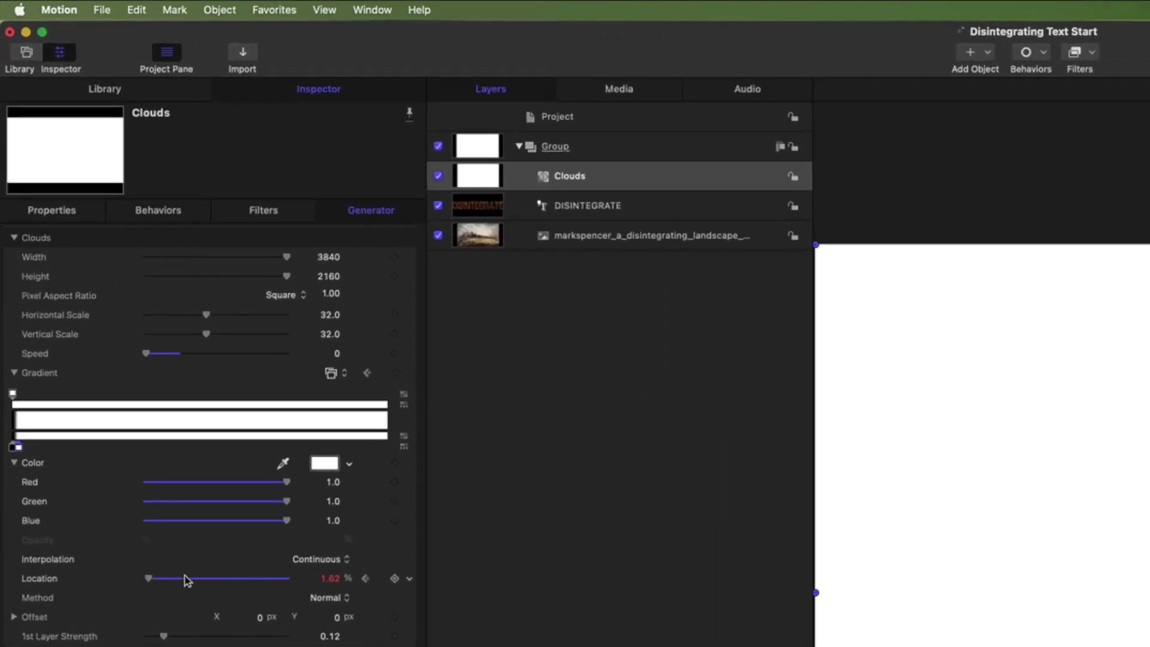
left_click_drag(149, 578, 299, 581)
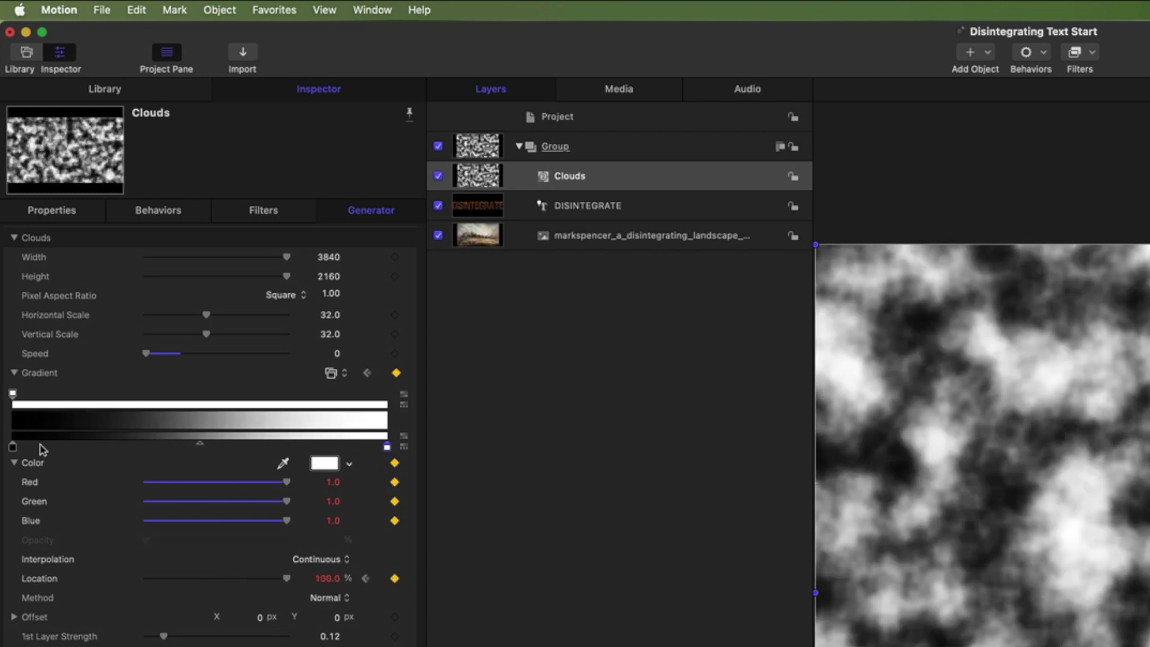
Keyframe the black stop from the far left at the start to about 77%, then scrub to check.
left_click(13, 447)
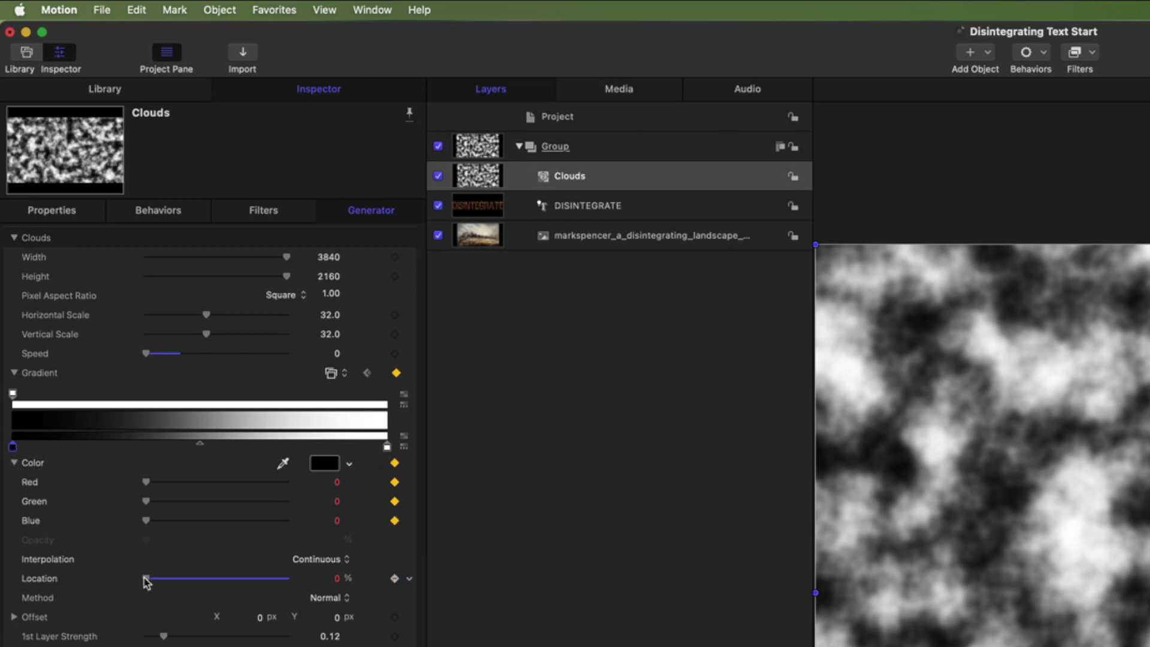
left_click_drag(145, 578, 285, 584)
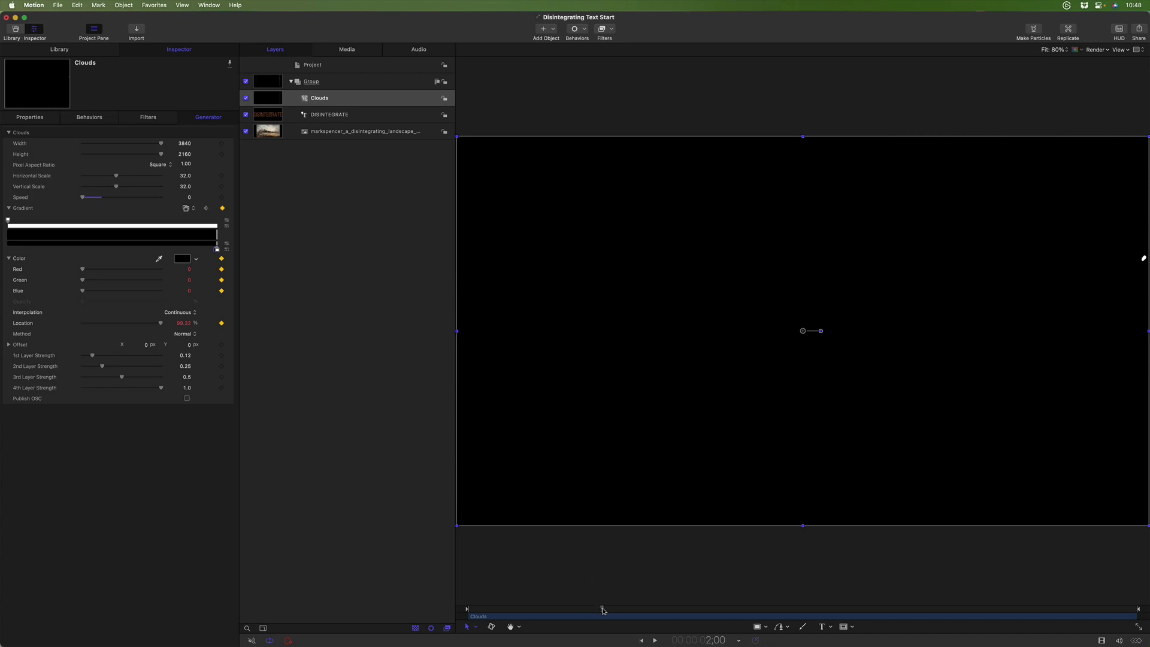
left_click_drag(603, 610, 475, 610)
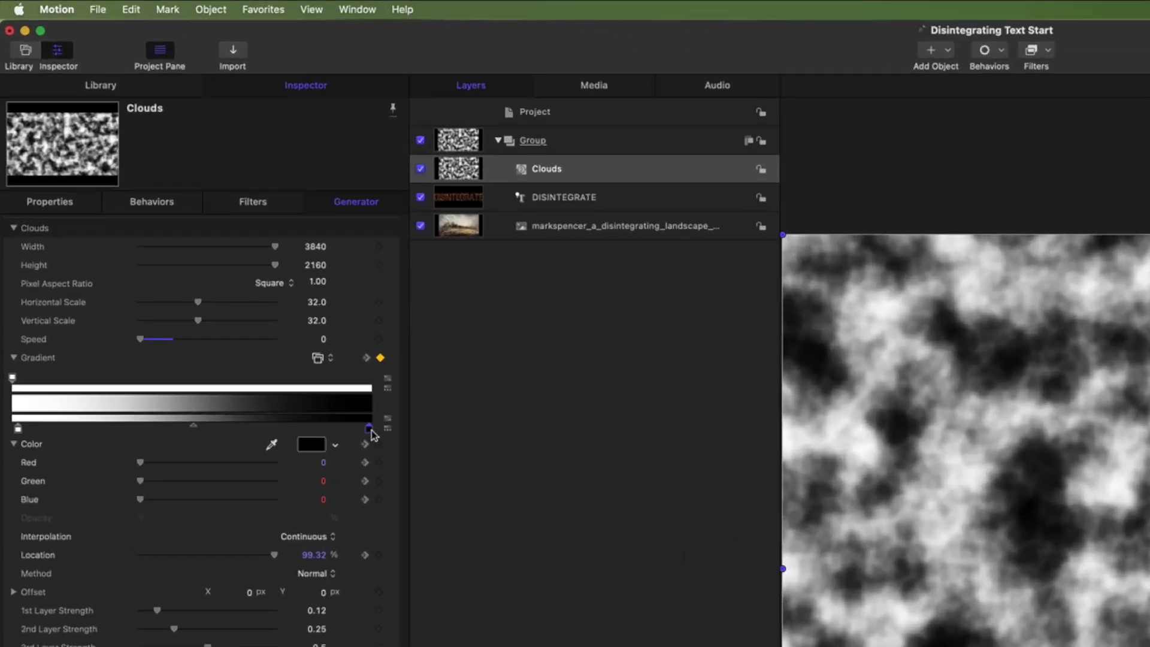
left_click(222, 258)
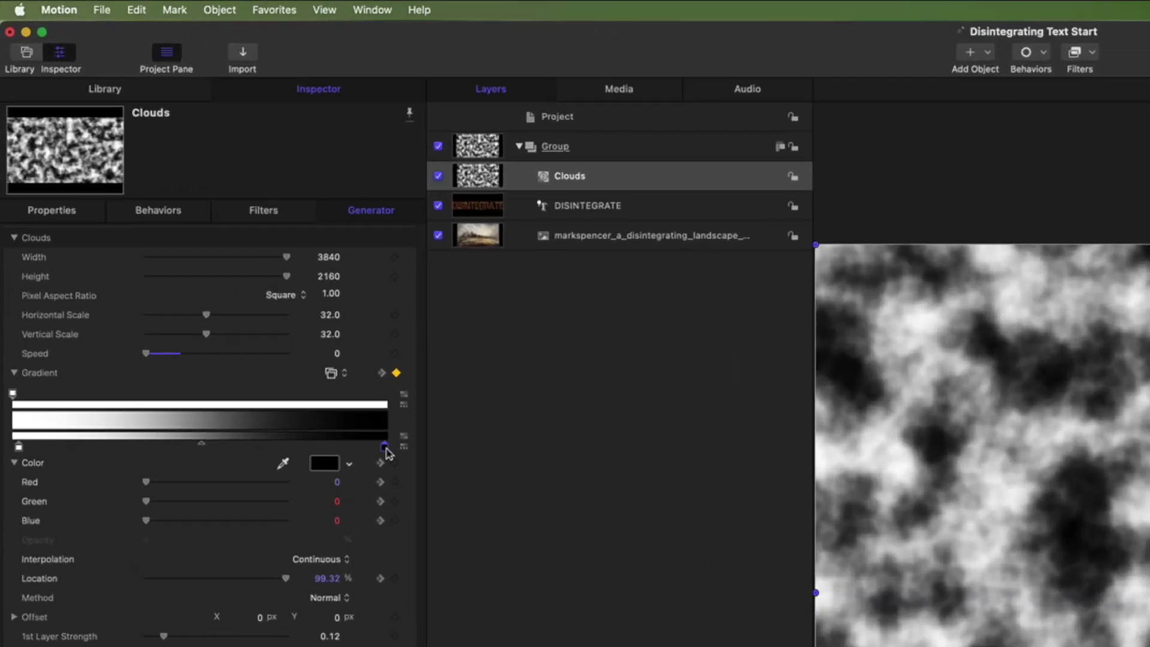
left_click_drag(337, 447, 3, 453)
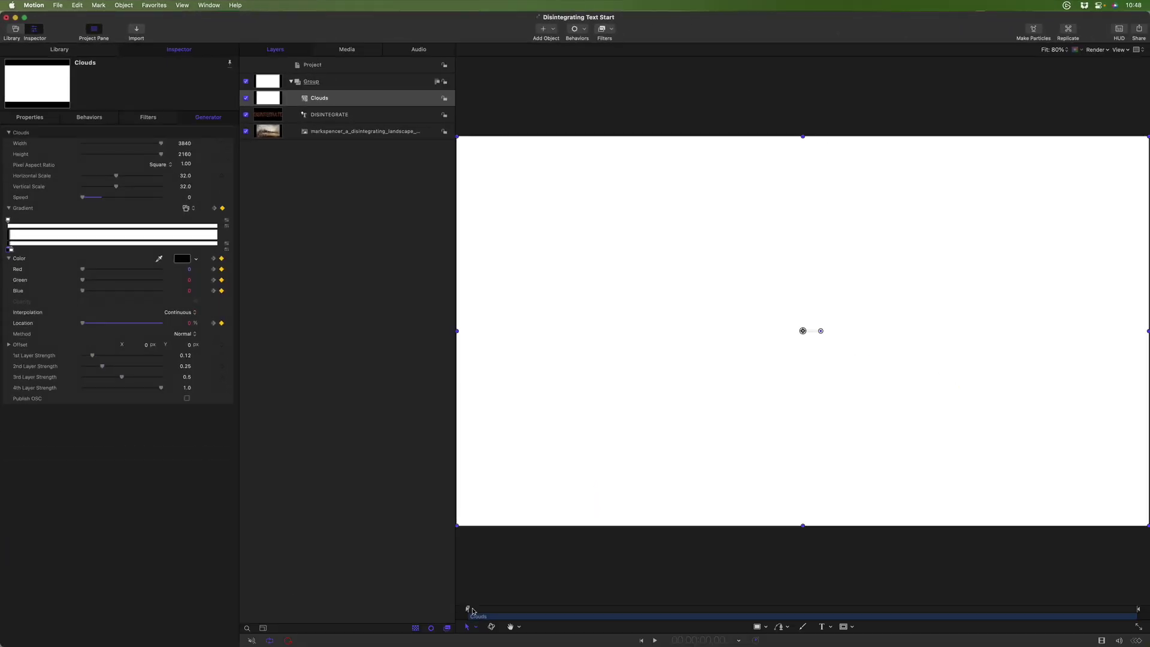
left_click_drag(468, 610, 605, 619)
left_click_drag(724, 625, 543, 617)
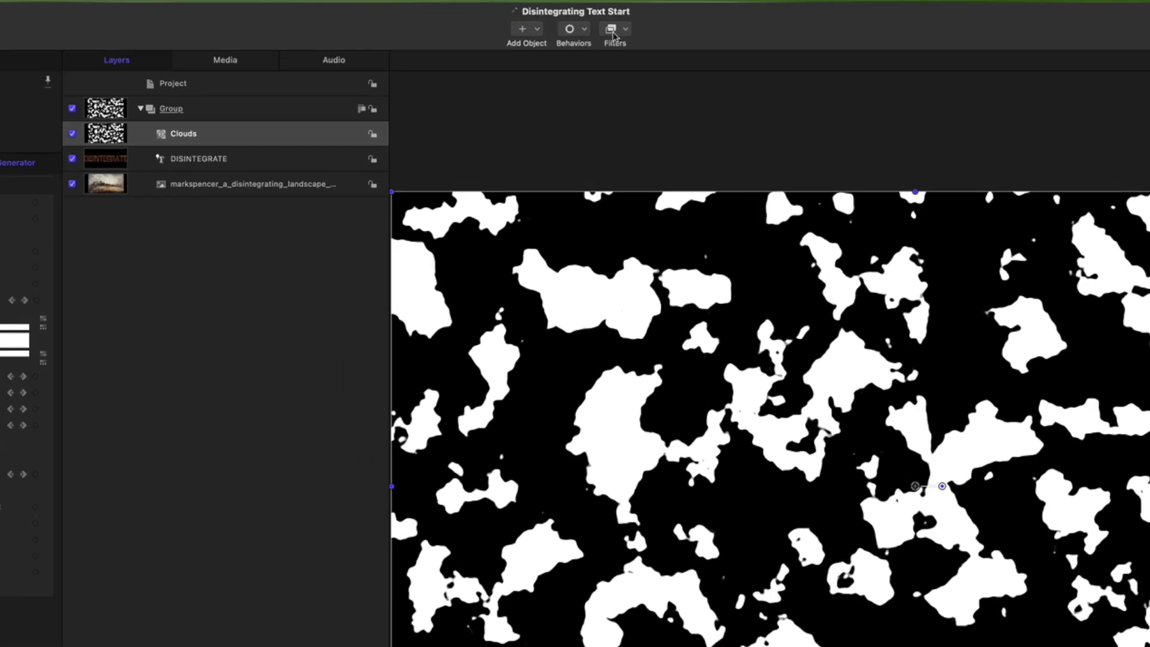
Apply Stylize > Crystallize to the Clouds with Size 12, Speed 0 and Smooth unchecked.
left_click(602, 30)
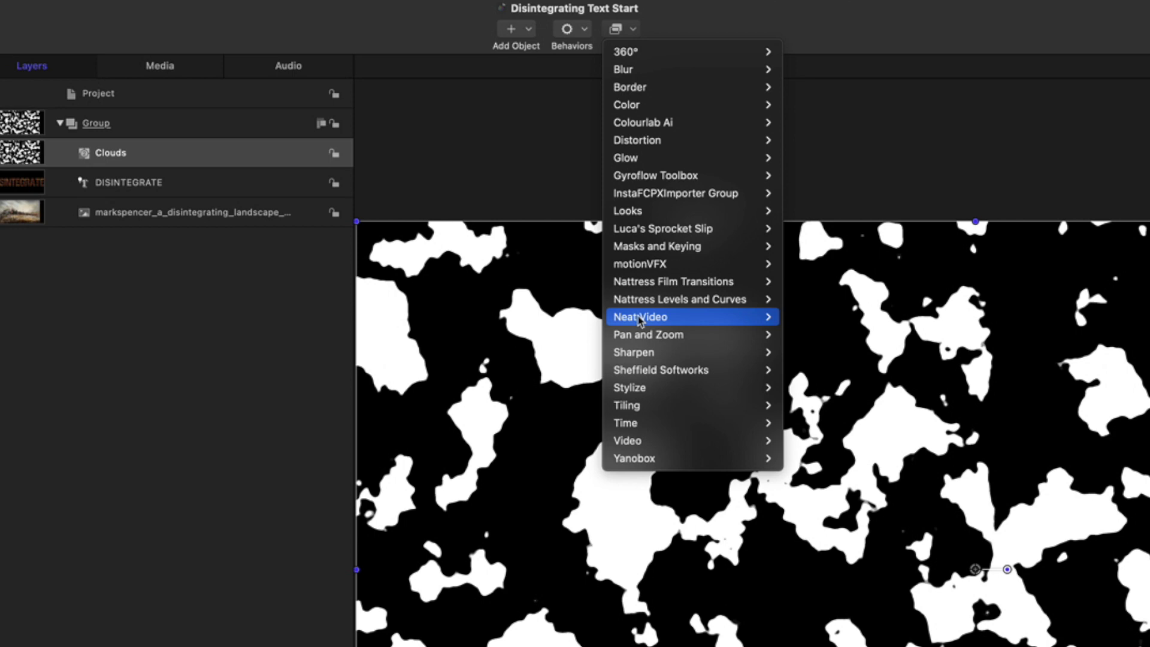
mouse_move(665, 390)
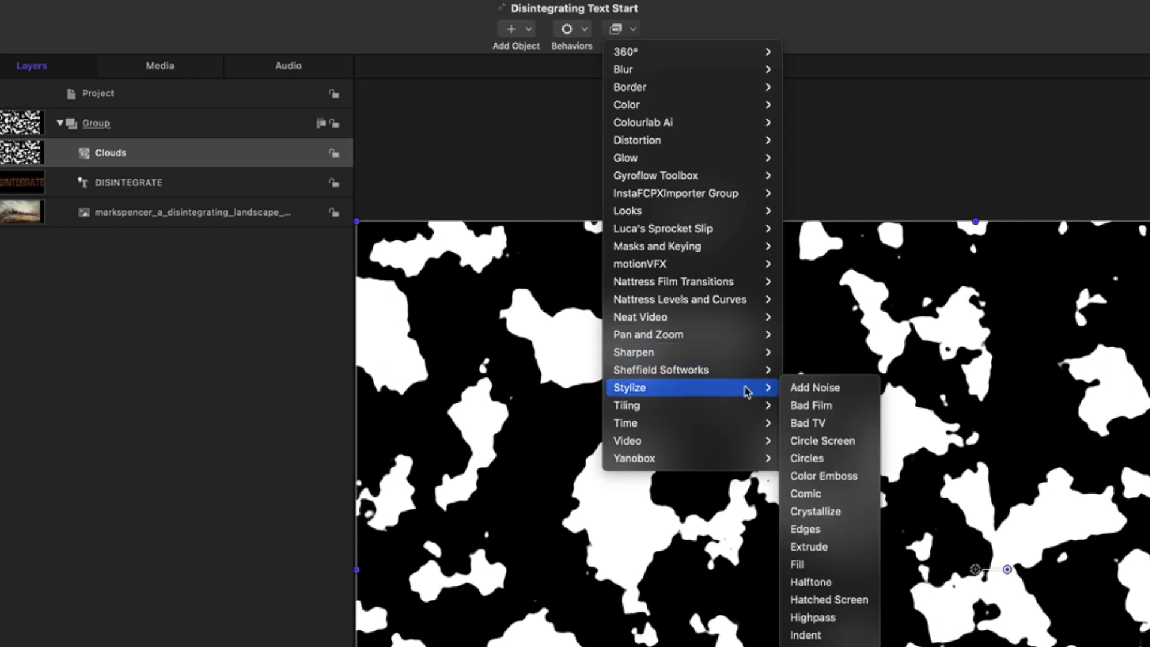
left_click(834, 511)
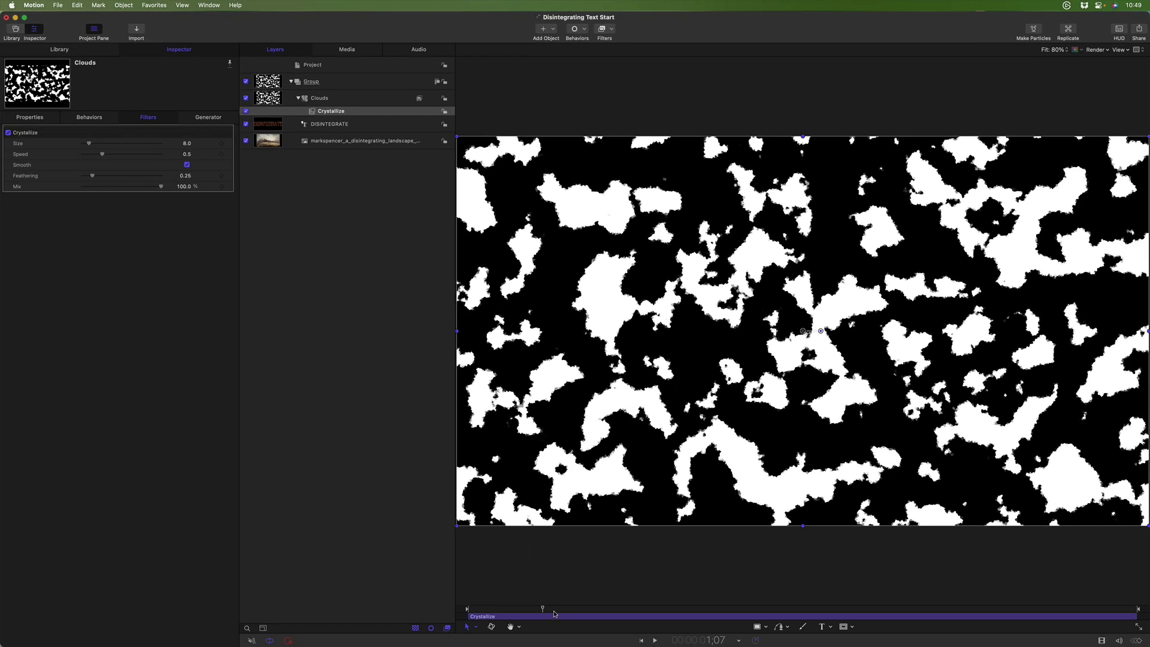
mouse_move(545, 609)
left_mouse_down()
mouse_move(564, 616)
mouse_move(532, 612)
left_mouse_up()
mouse_move(89, 143)
left_mouse_down()
mouse_move(120, 148)
mouse_move(100, 149)
left_mouse_up()
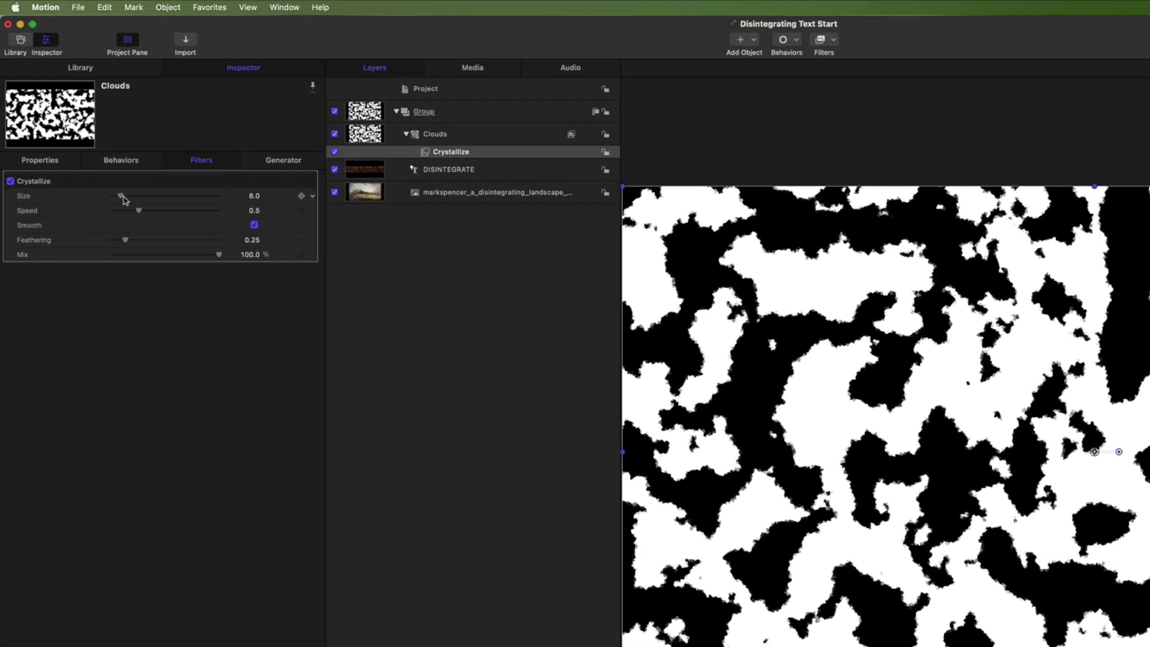
left_click_drag(177, 268, 167, 268)
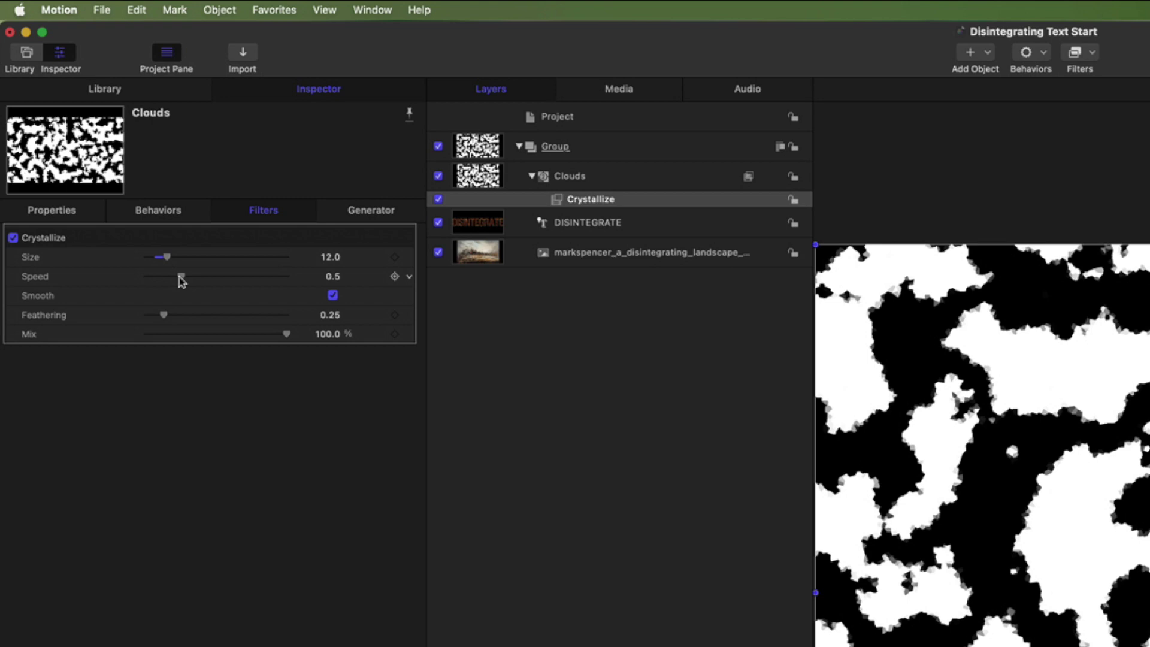
key("space")
key("space")
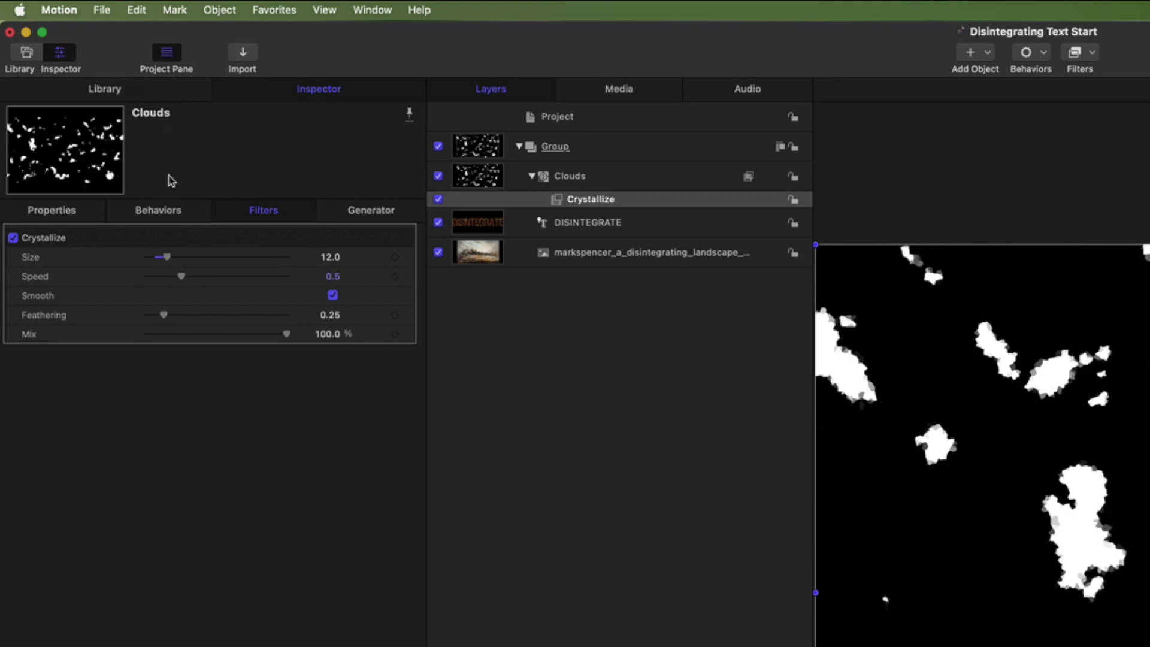
left_click_drag(182, 276, 76, 277)
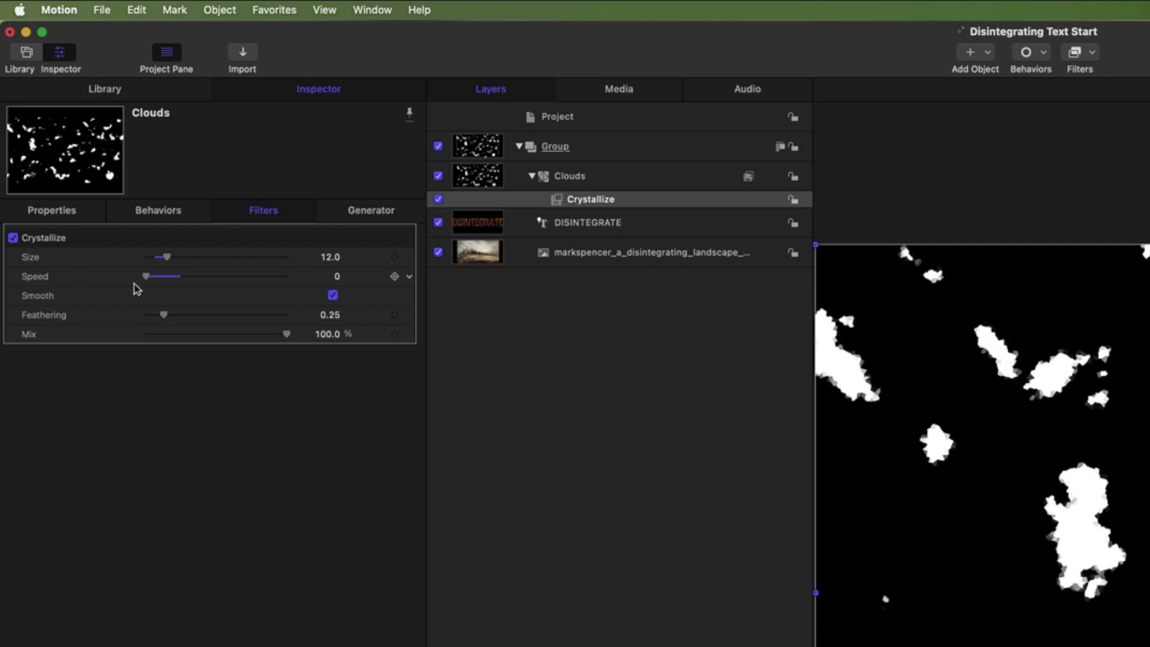
left_click(334, 296)
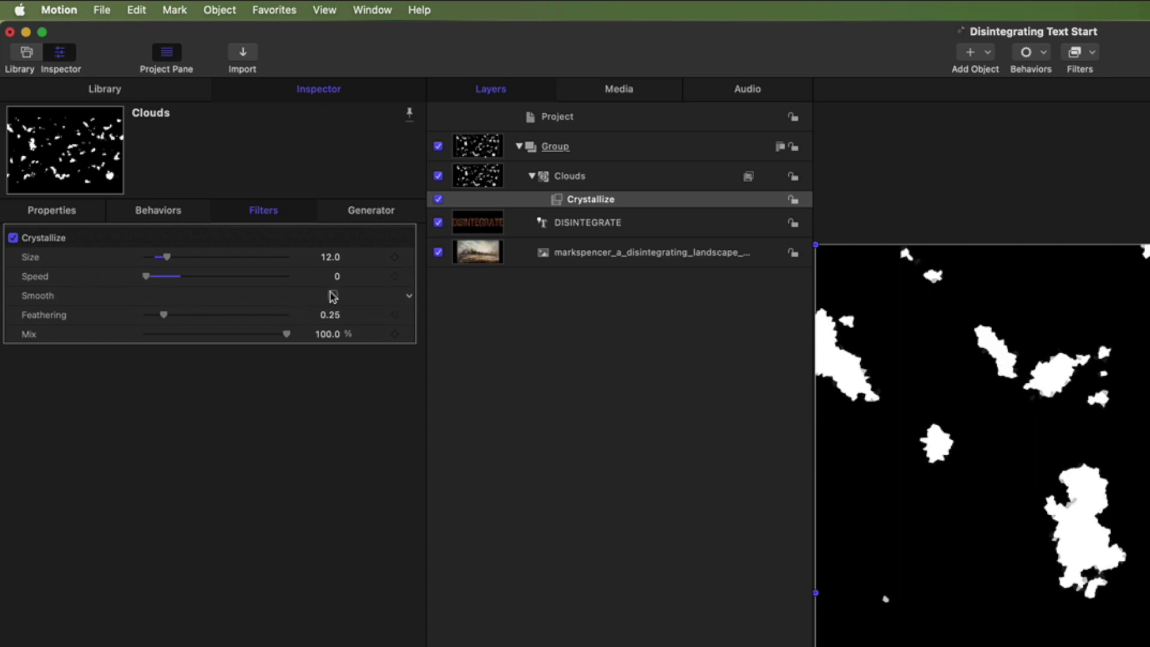
key("space")
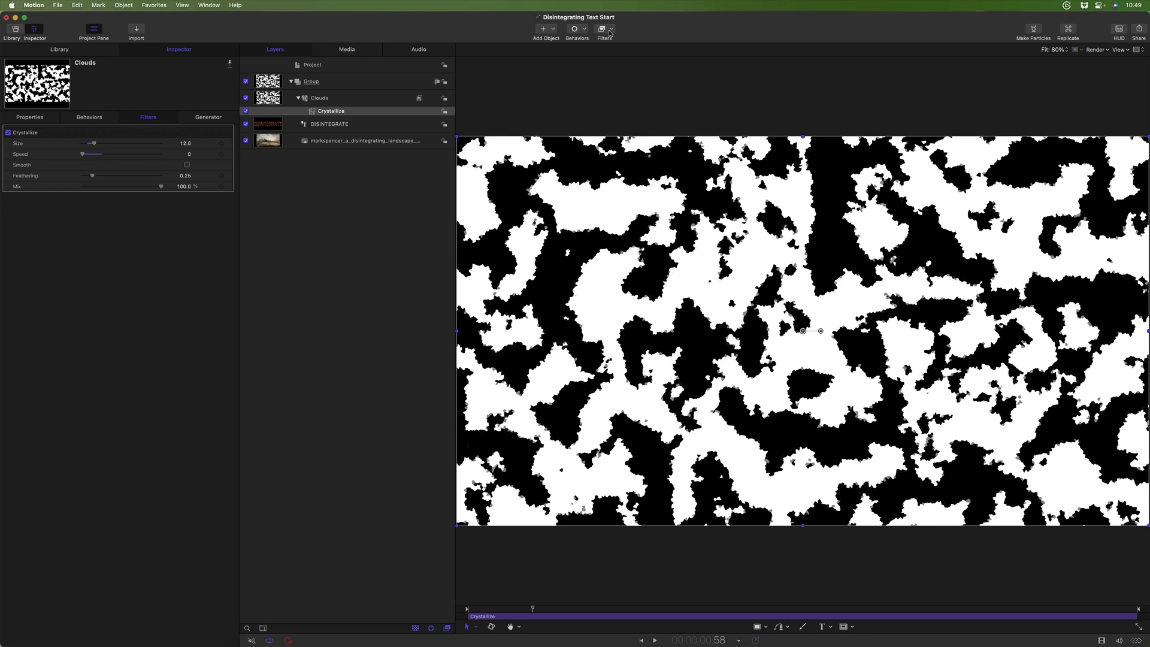
Add a Color > Threshold filter with Smoothness 0 and Threshold lowered to 0.58.
left_click(609, 33)
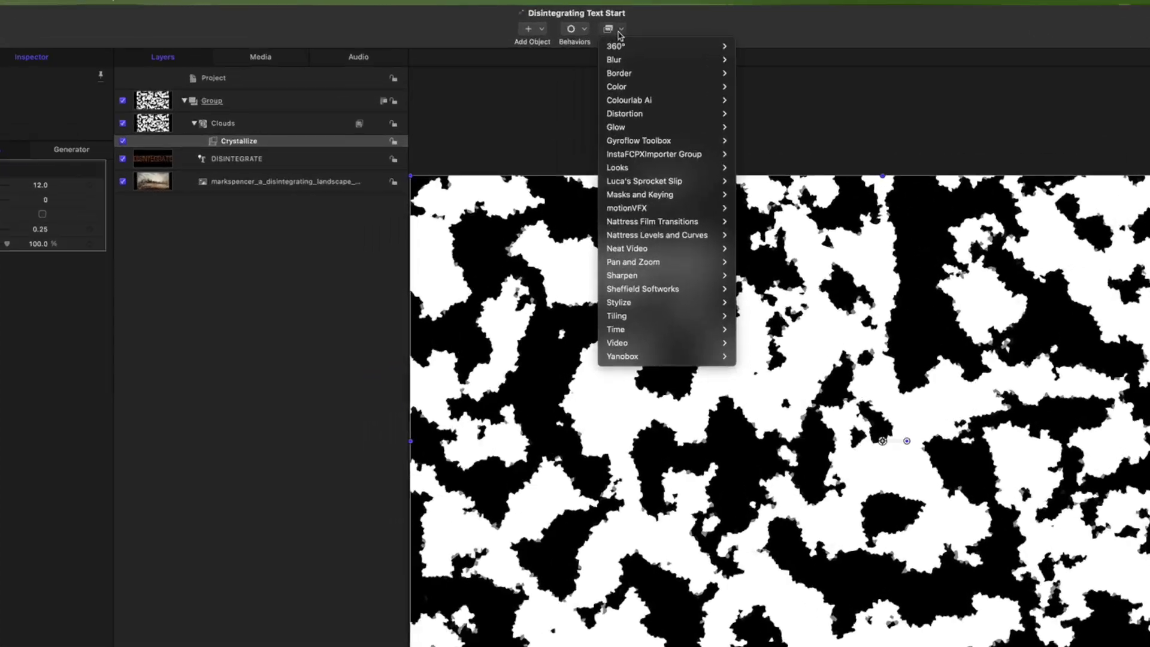
mouse_move(627, 74)
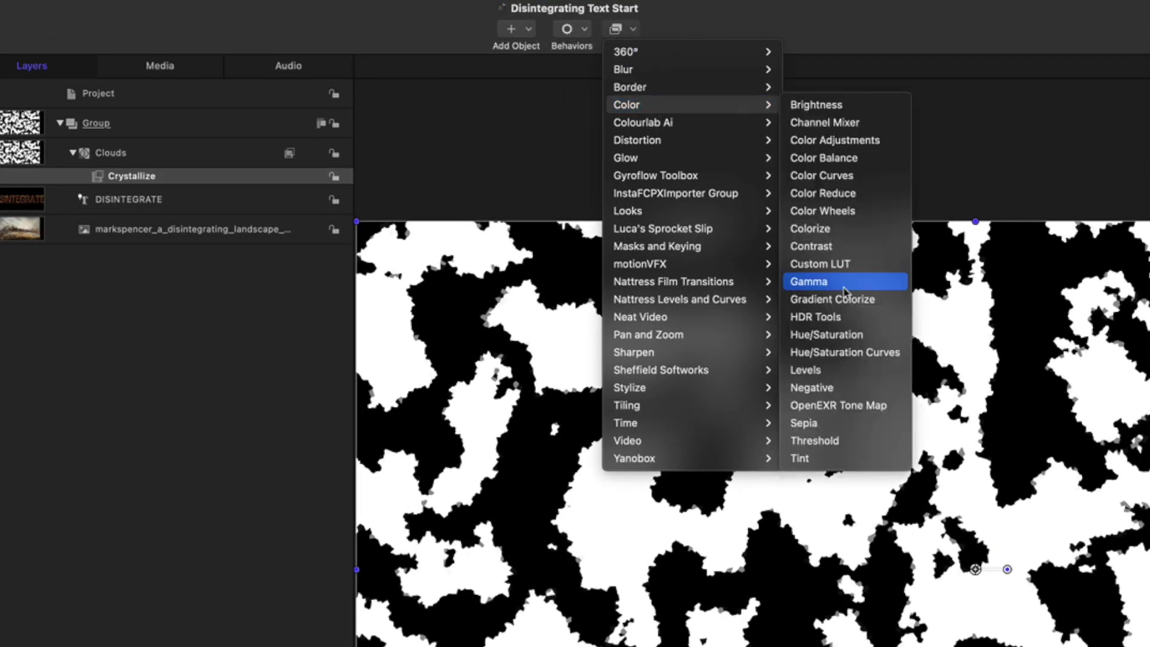
left_click(848, 445)
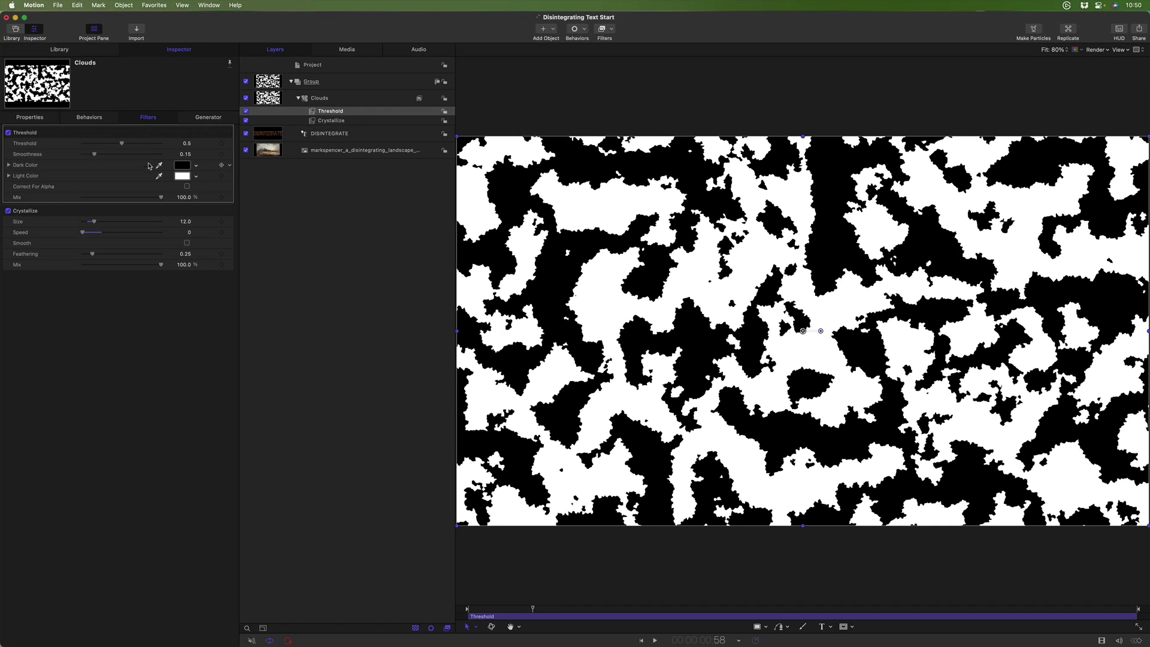
left_click_drag(94, 154, 82, 155)
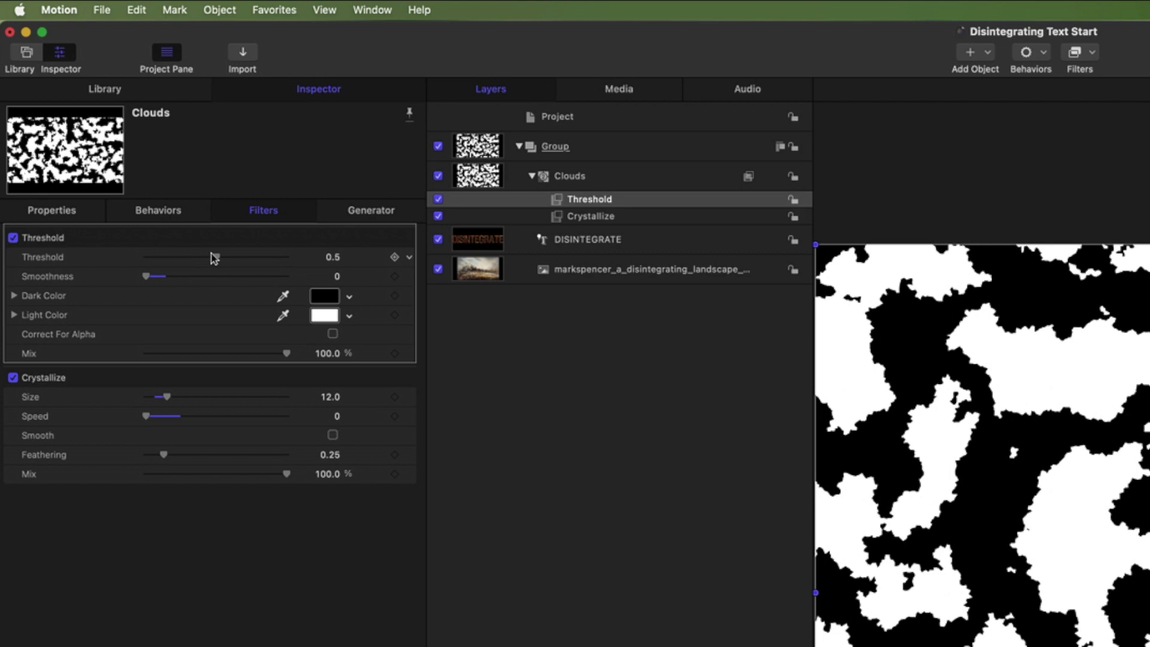
mouse_move(212, 257)
left_mouse_down()
mouse_move(264, 258)
mouse_move(183, 259)
mouse_move(228, 265)
left_mouse_up()
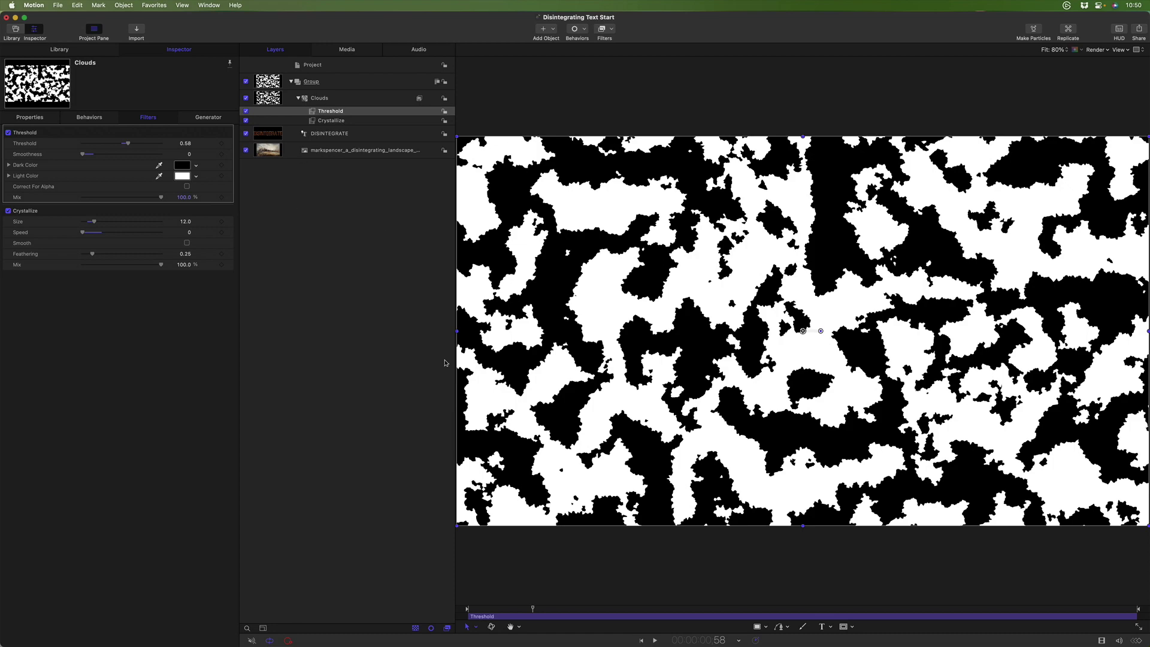
left_click_drag(525, 609, 450, 617)
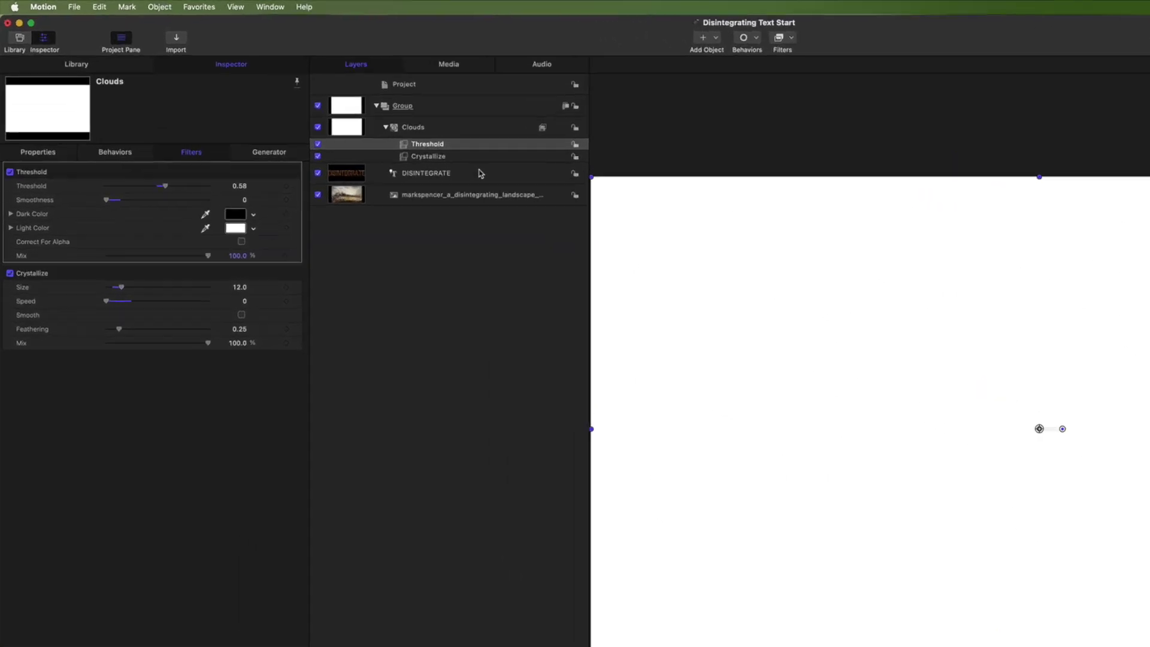
Give the DISINTEGRATE layer an Image Mask sourced from Clouds, keeping the Clouds layer hidden.
left_click(370, 133)
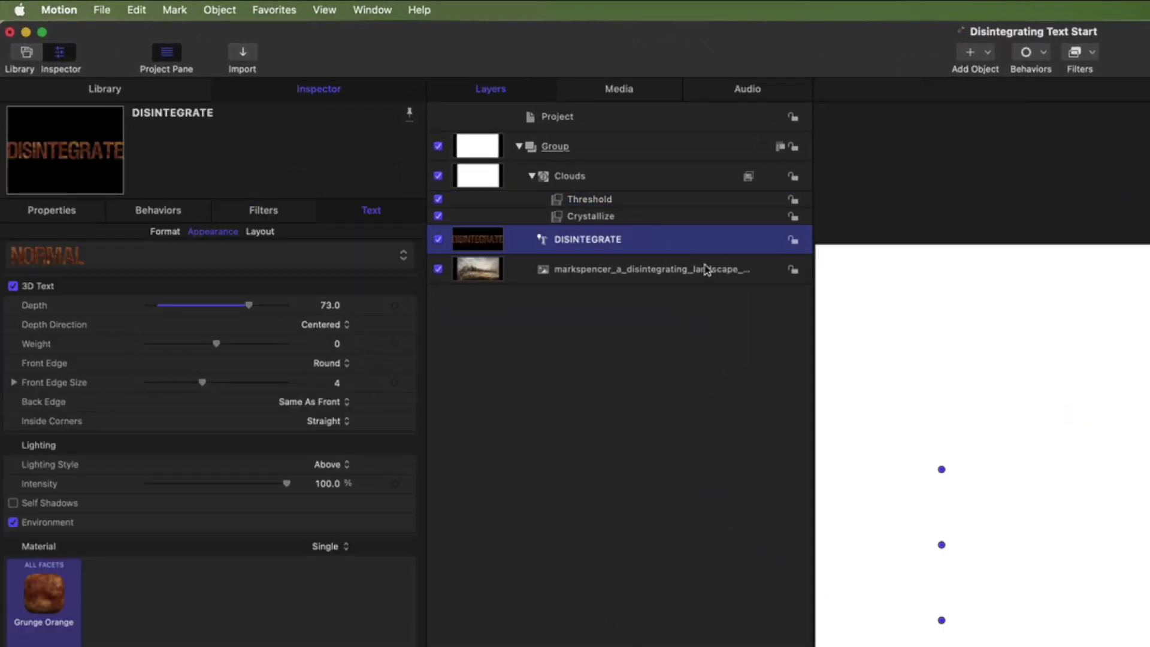
left_click(231, 11)
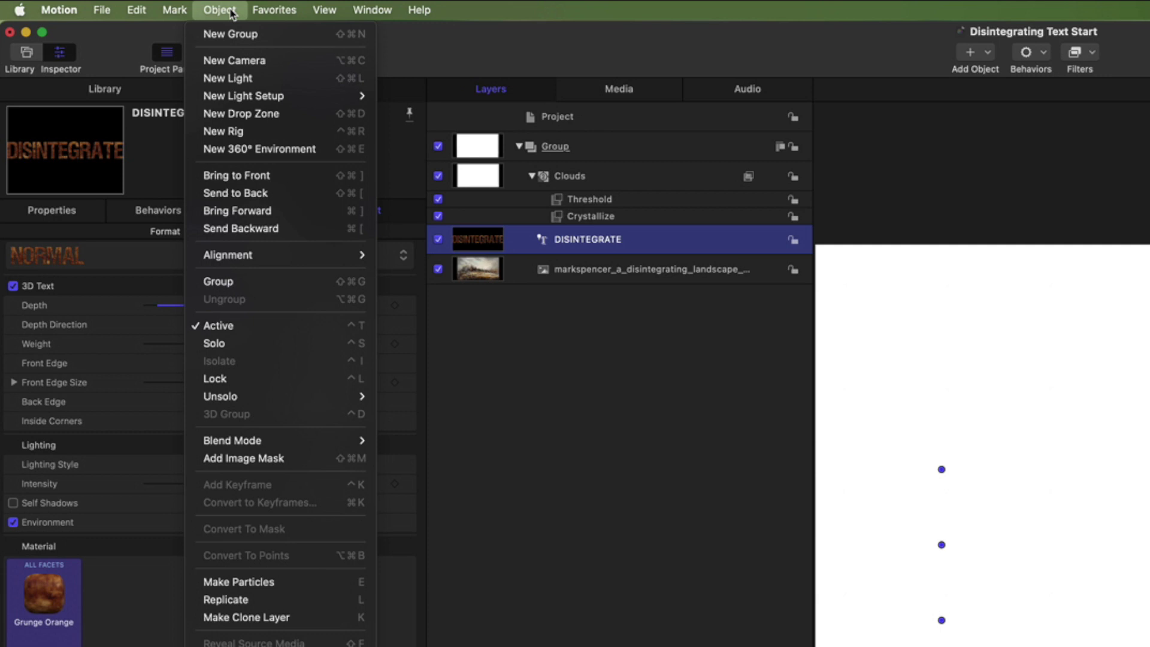
left_click(304, 465)
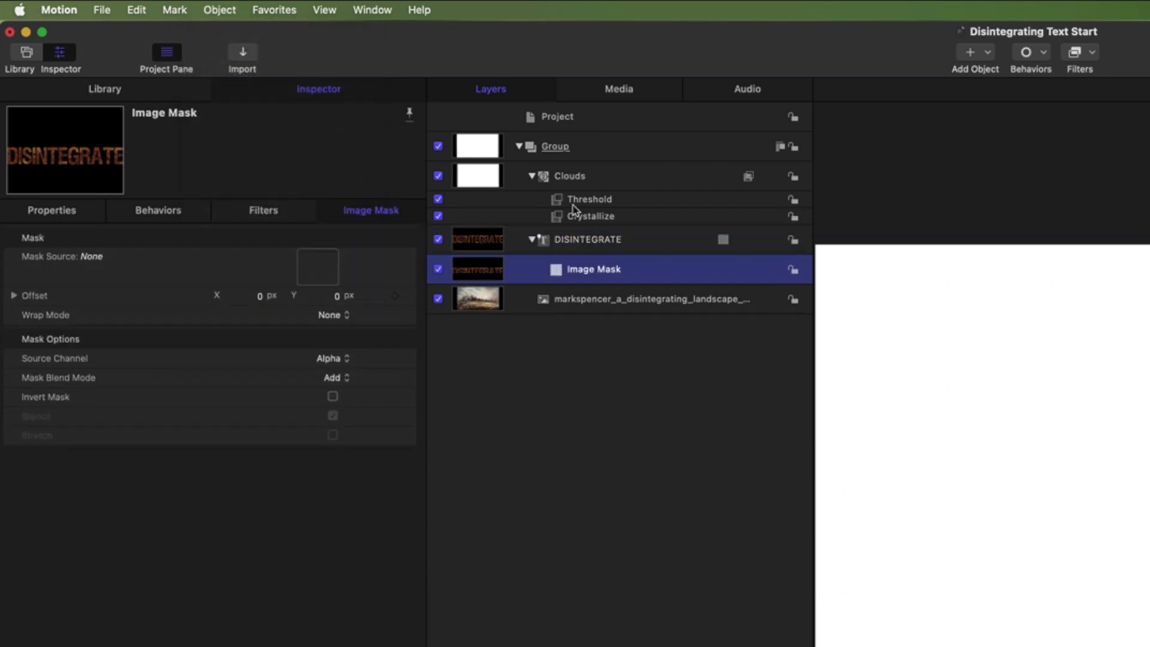
left_click_drag(545, 178, 601, 274)
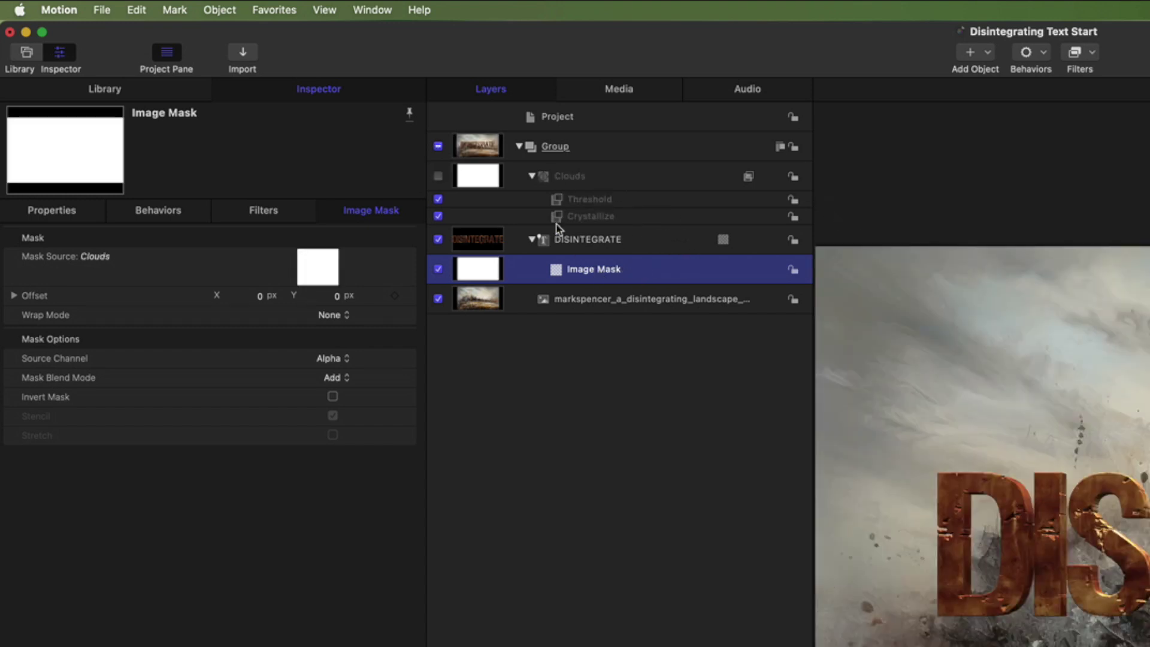
left_click(439, 177)
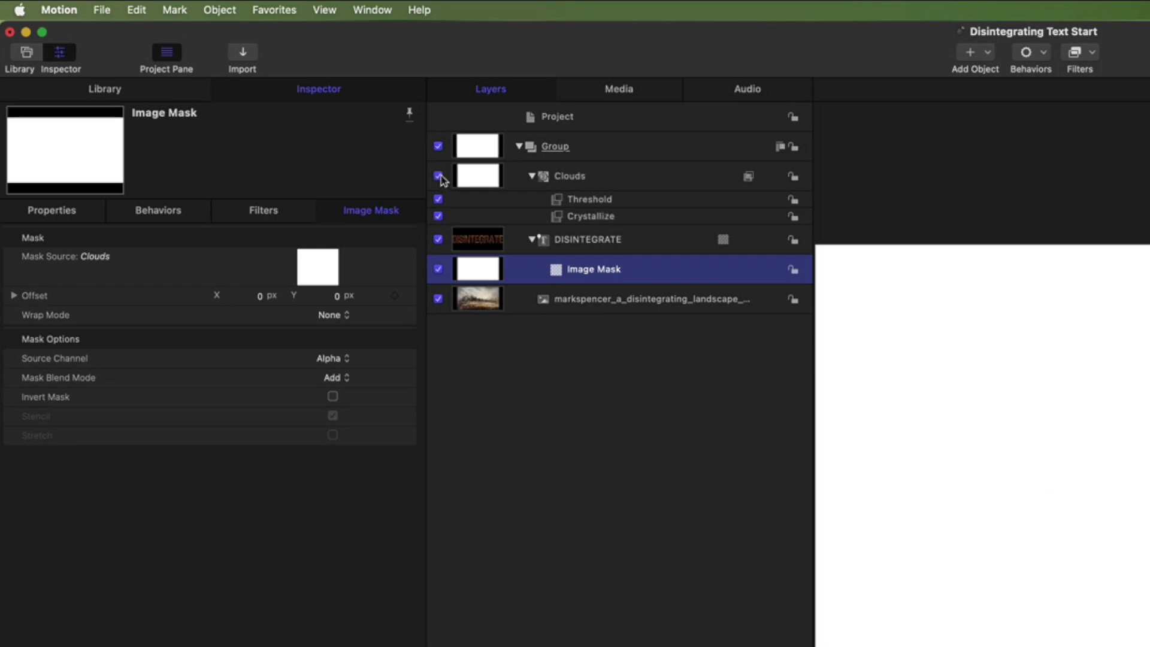
left_click(439, 177)
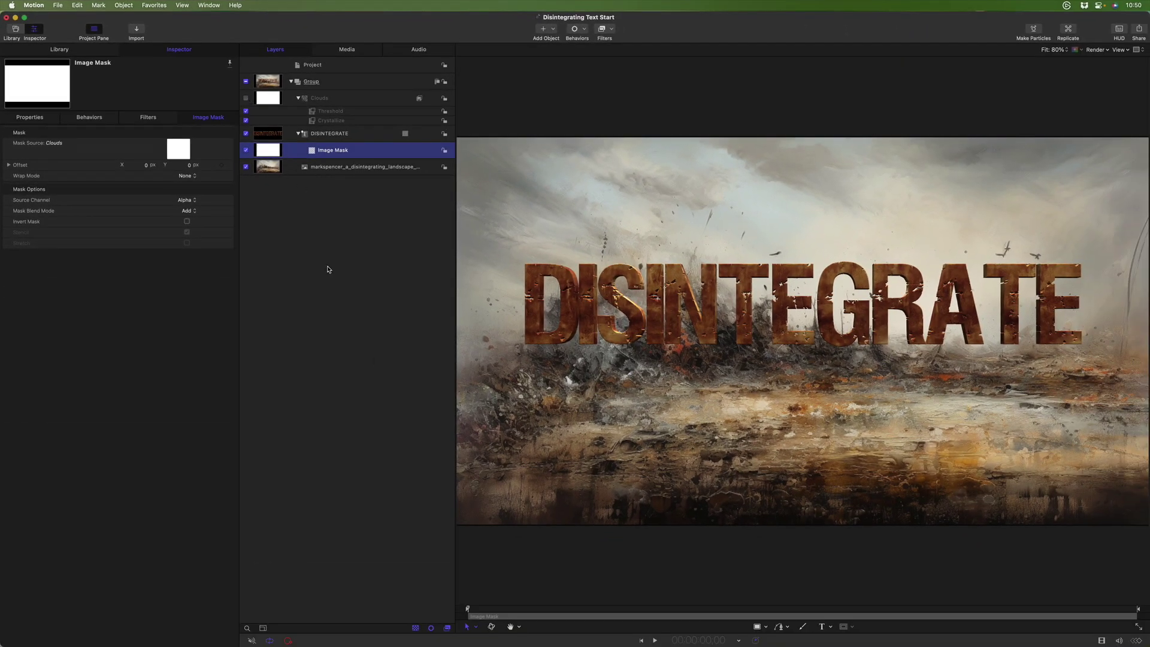
mouse_move(481, 614)
left_mouse_down()
mouse_move(614, 612)
mouse_move(503, 609)
left_mouse_up()
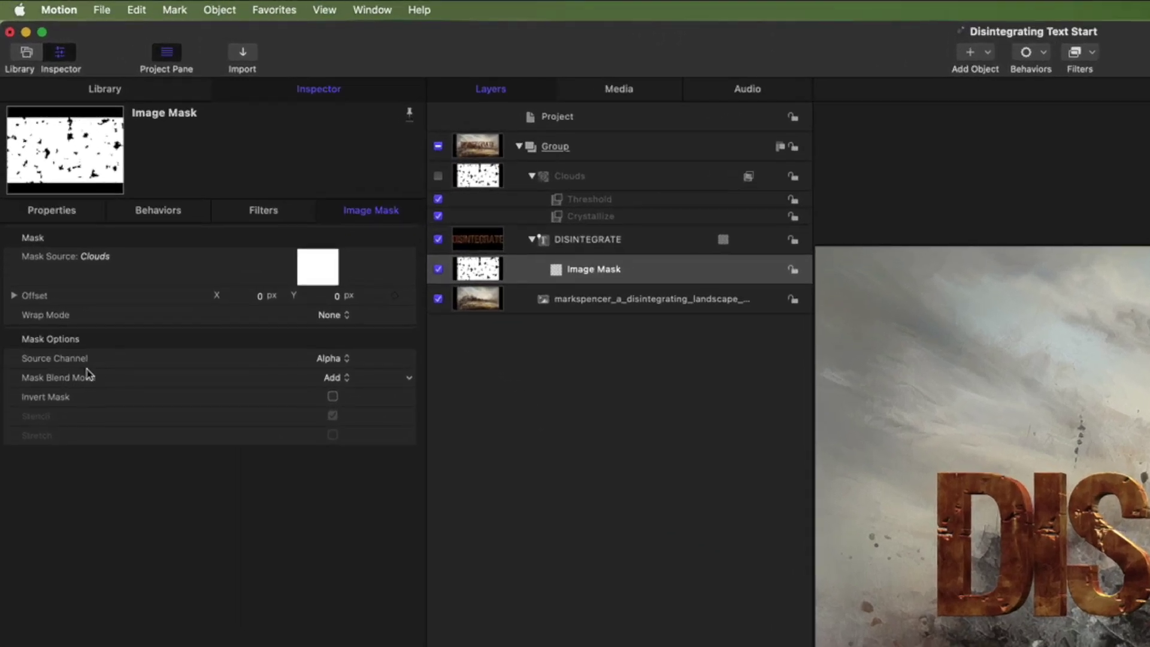
Set the Image Mask's Source Channel to Luminance and scrub to preview the breakup.
left_click(348, 360)
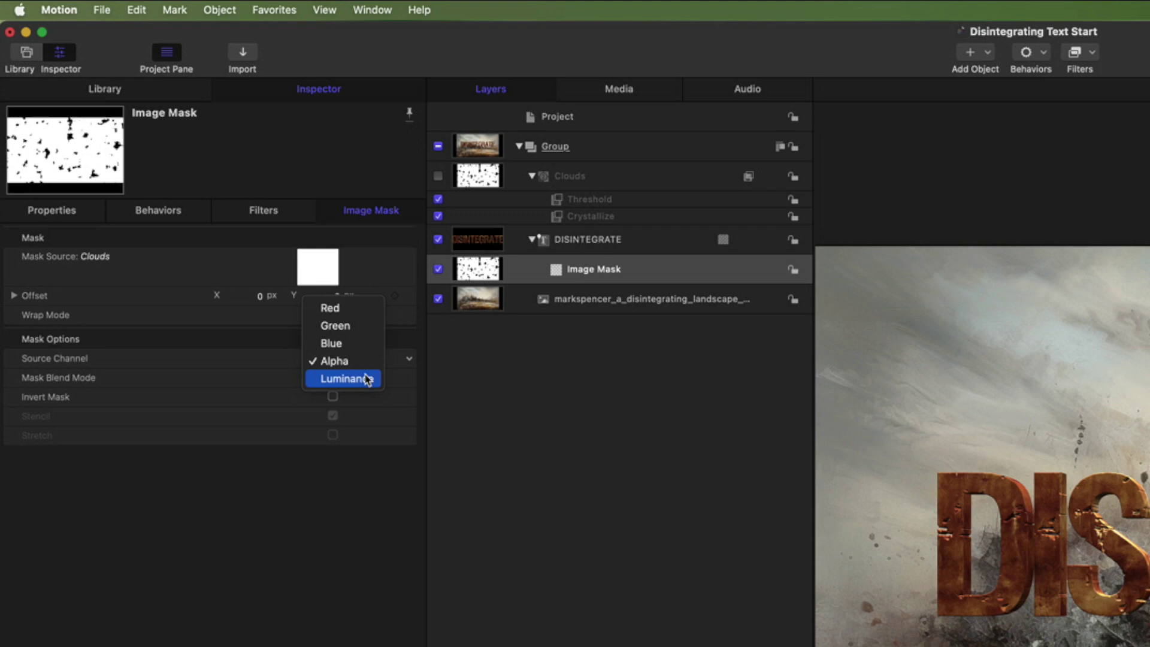
left_click(367, 380)
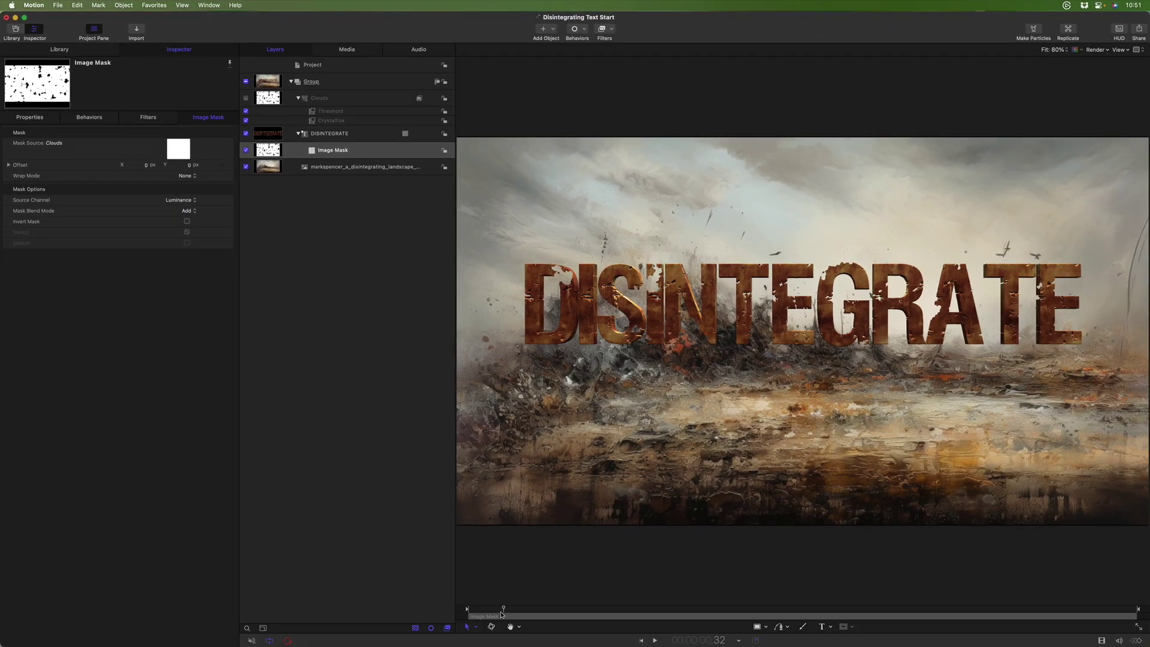
left_click_drag(502, 610, 468, 610)
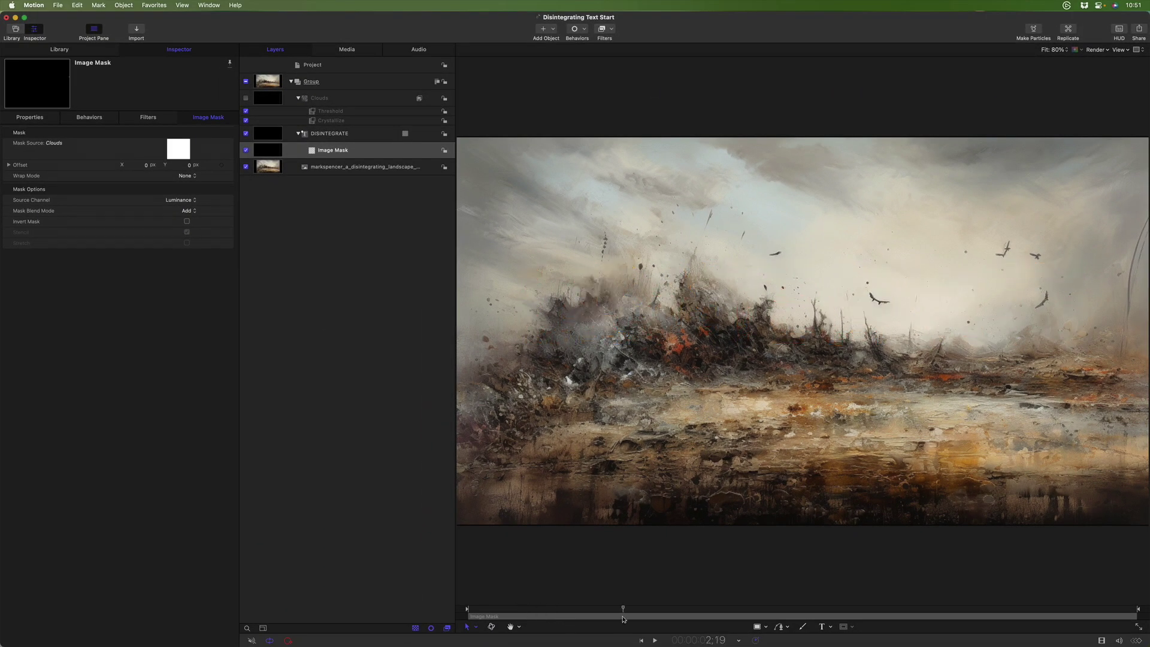
End the play range at the current frame and set the Clouds Height to 3338.
key("alt+super+o")
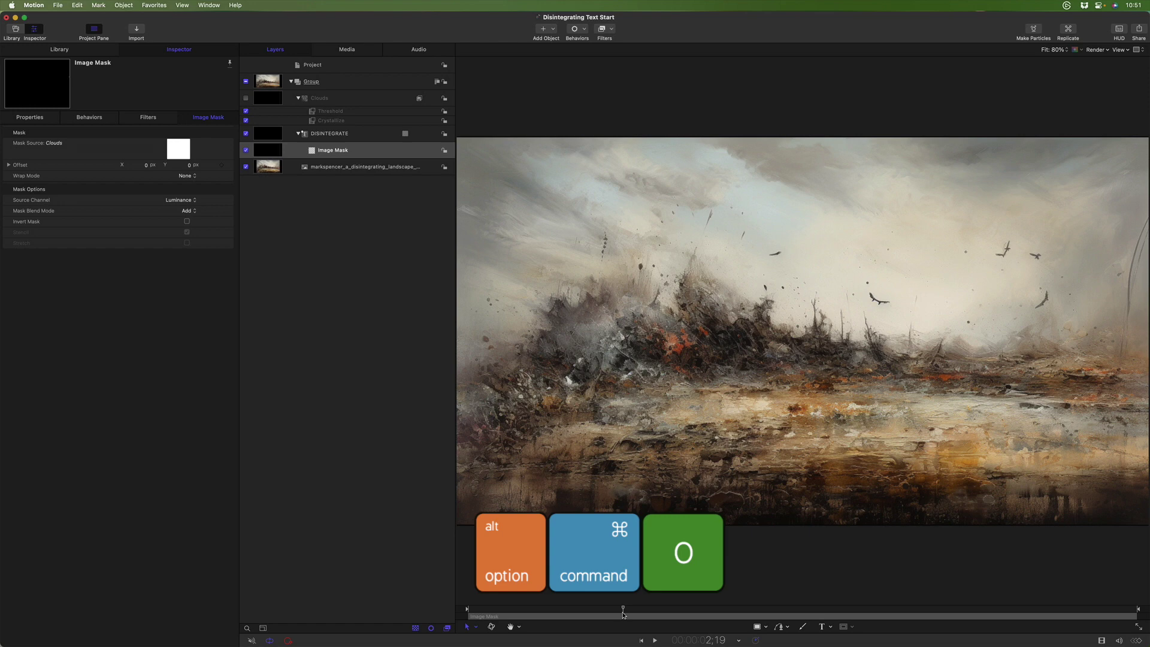
key("space")
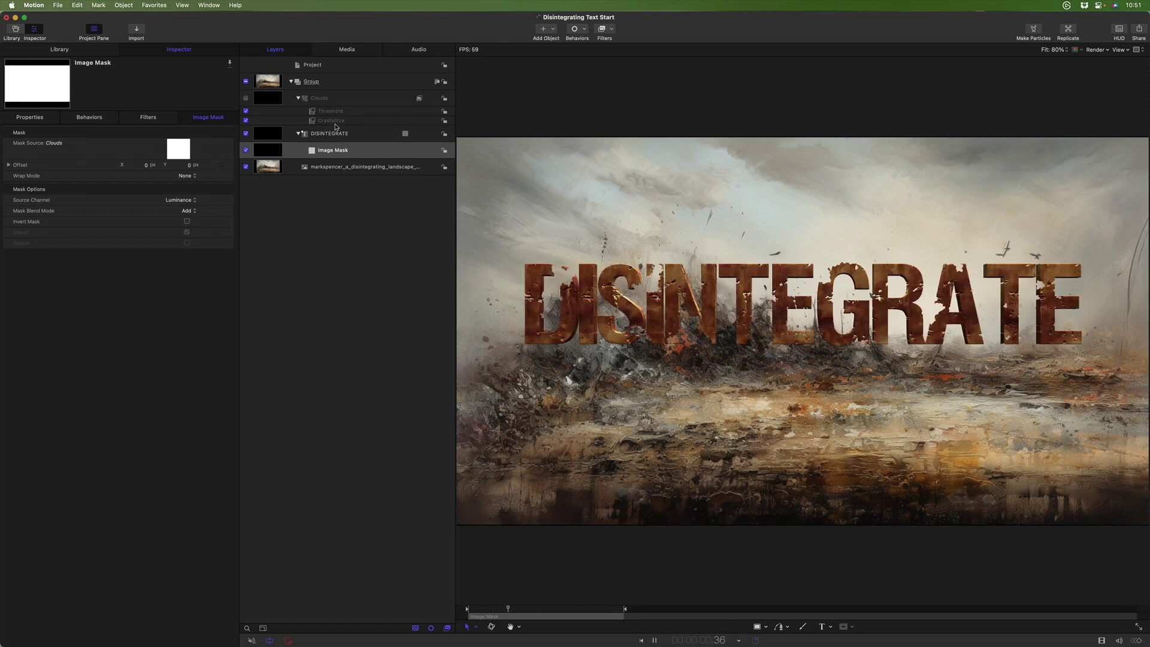
left_click(334, 99)
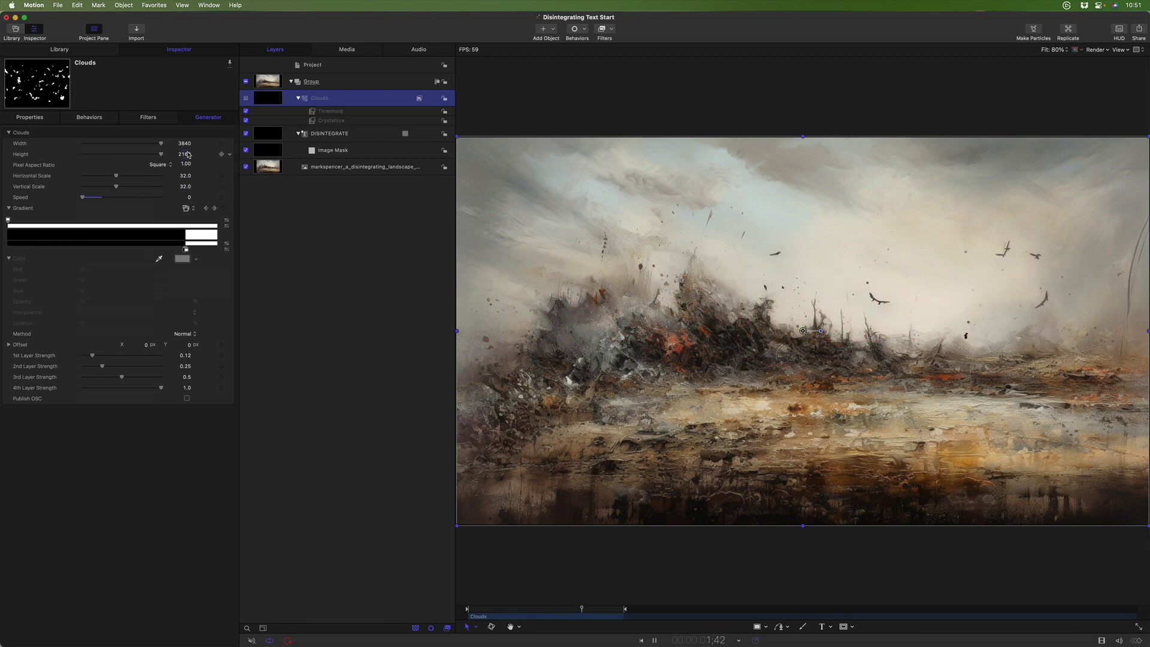
left_click_drag(187, 155, 298, 153)
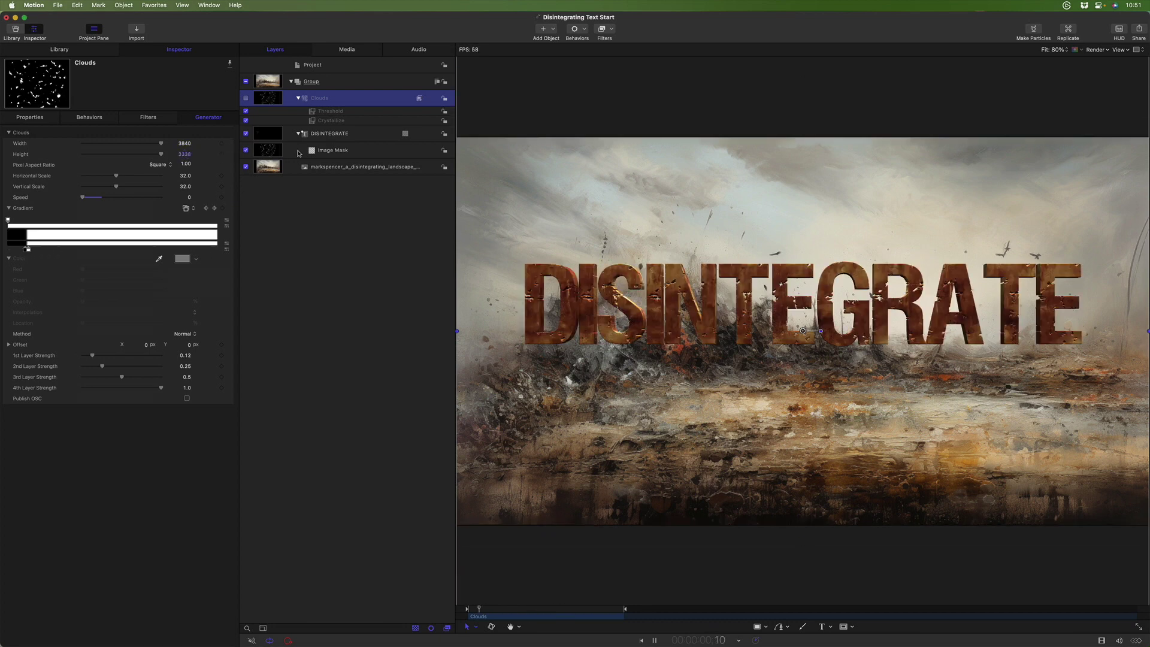
left_click(245, 98)
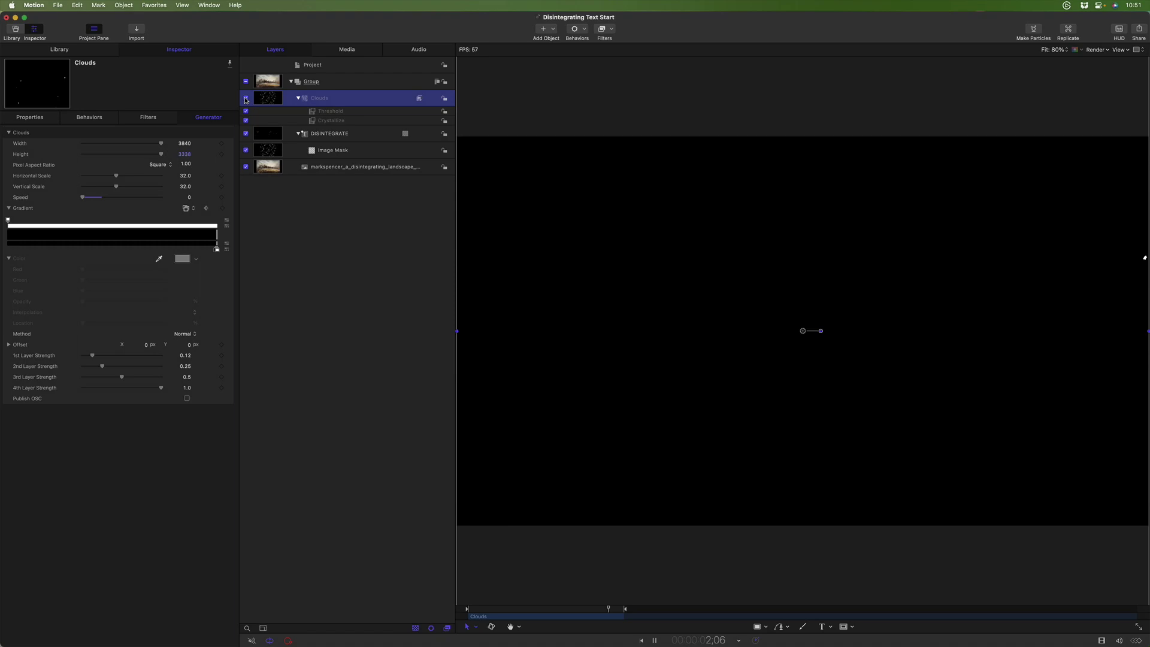
key("space")
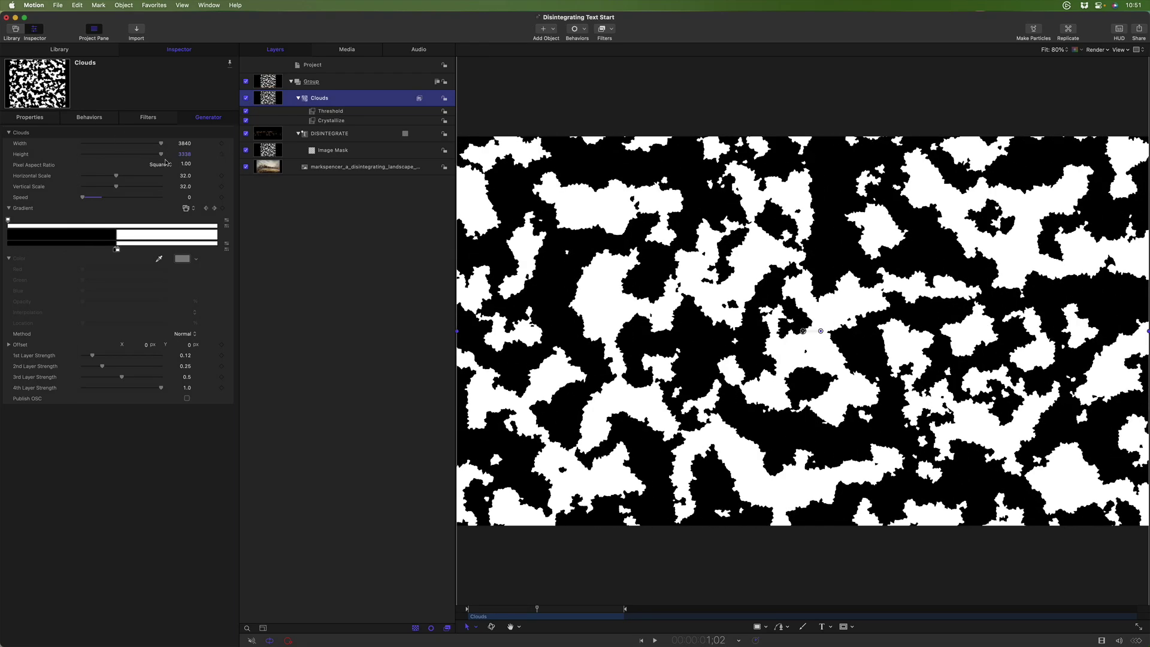
Try a Vertical Scale of 250 for streaked breakup, then revert it to 32.
left_click(162, 186)
key("super+z")
left_click_drag(185, 190, 185, 190)
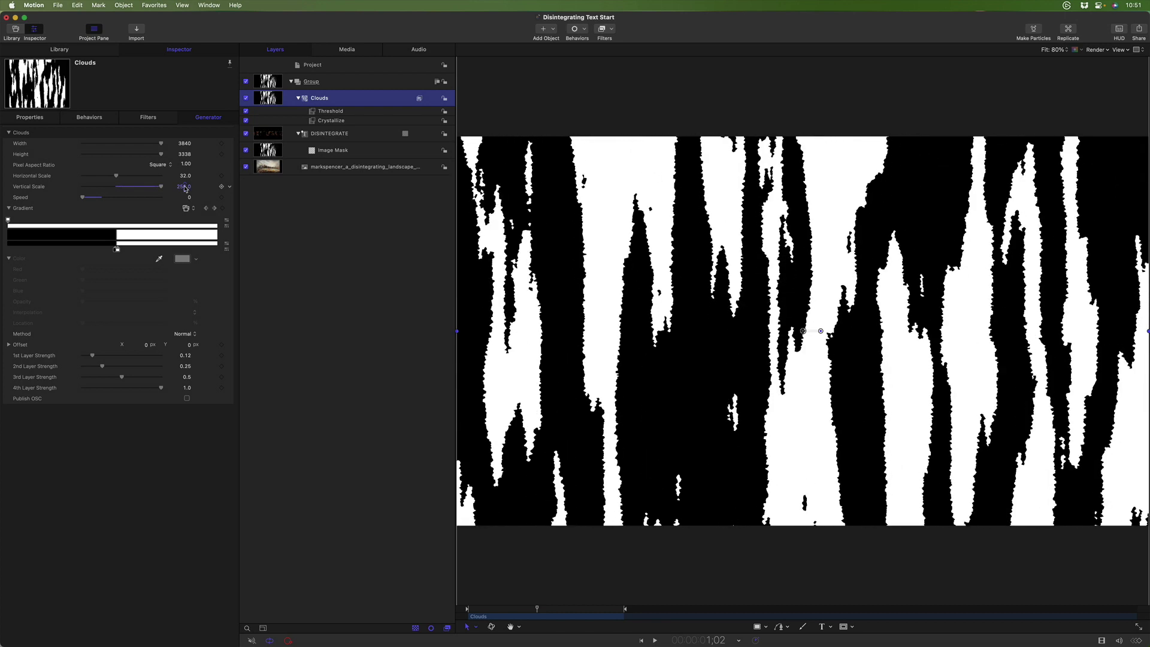
left_click(246, 98)
key("space")
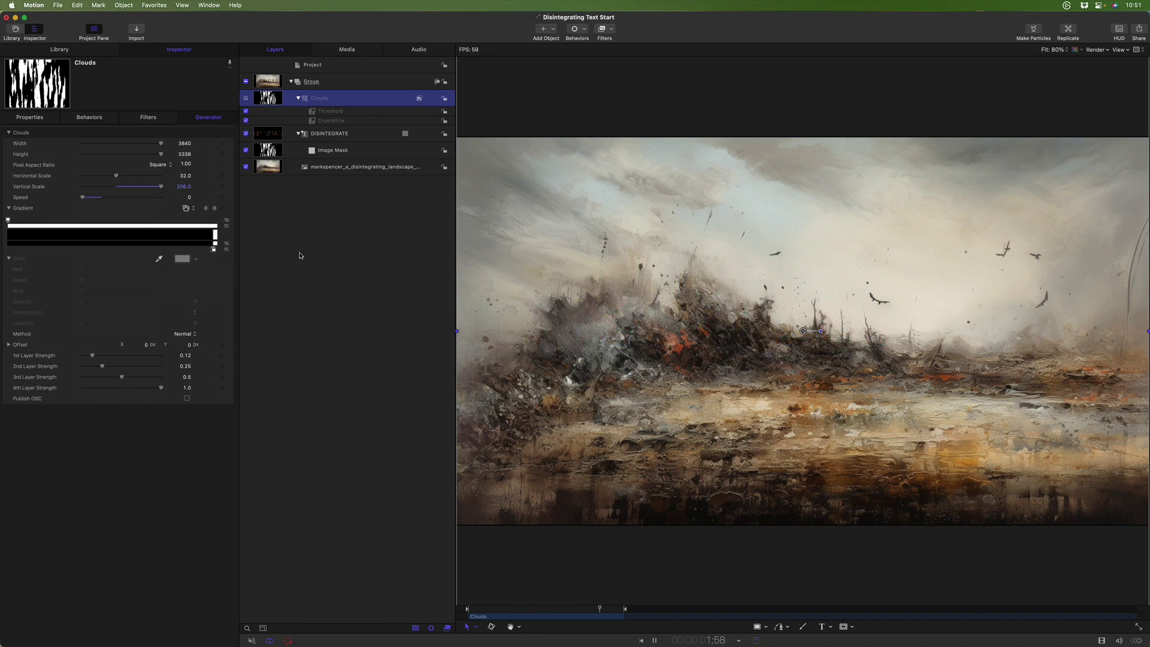
key("space")
key("ctrl+t")
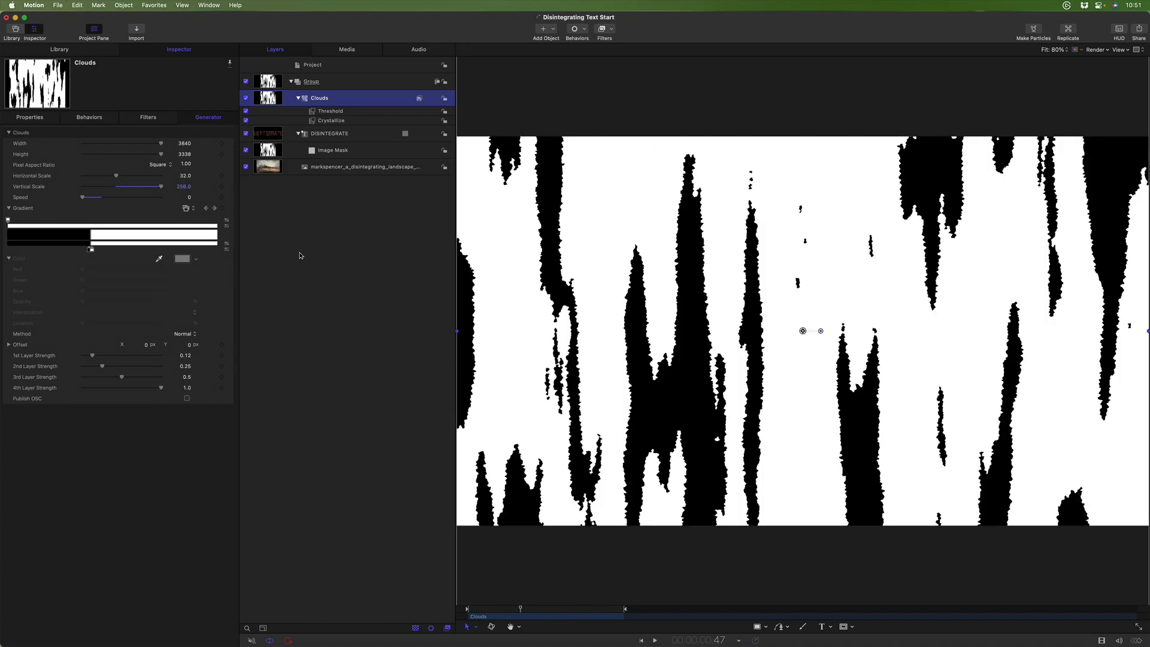
key("super+z")
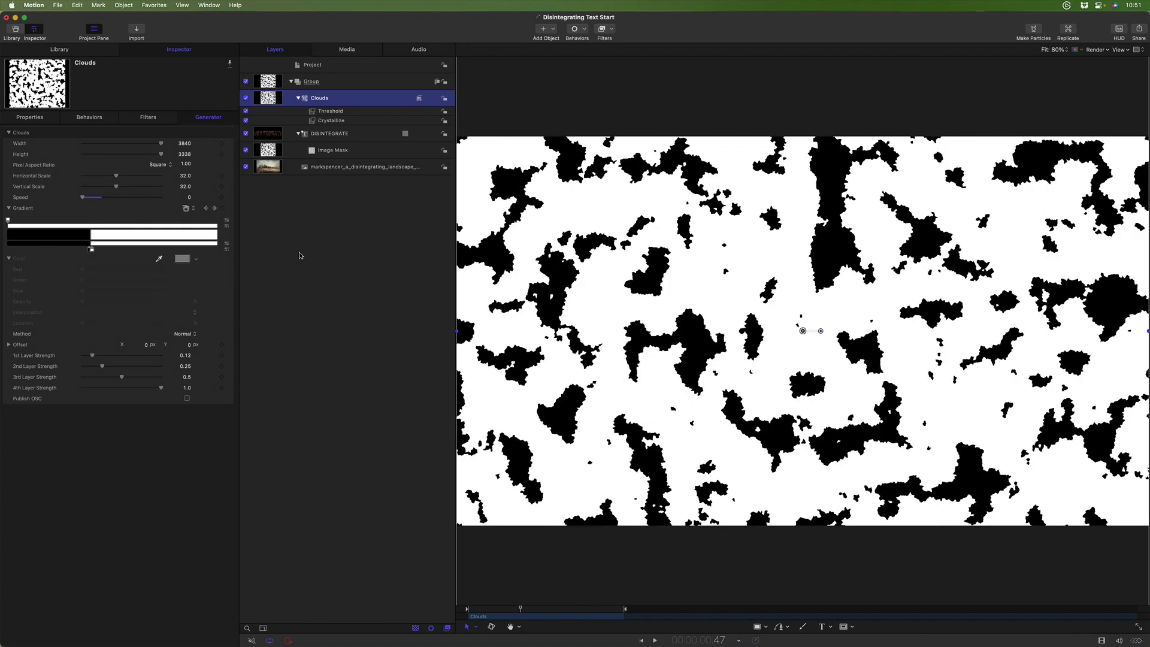
Hide the Clouds layer and set its Horizontal and Vertical Scale to 16.
left_click(246, 98)
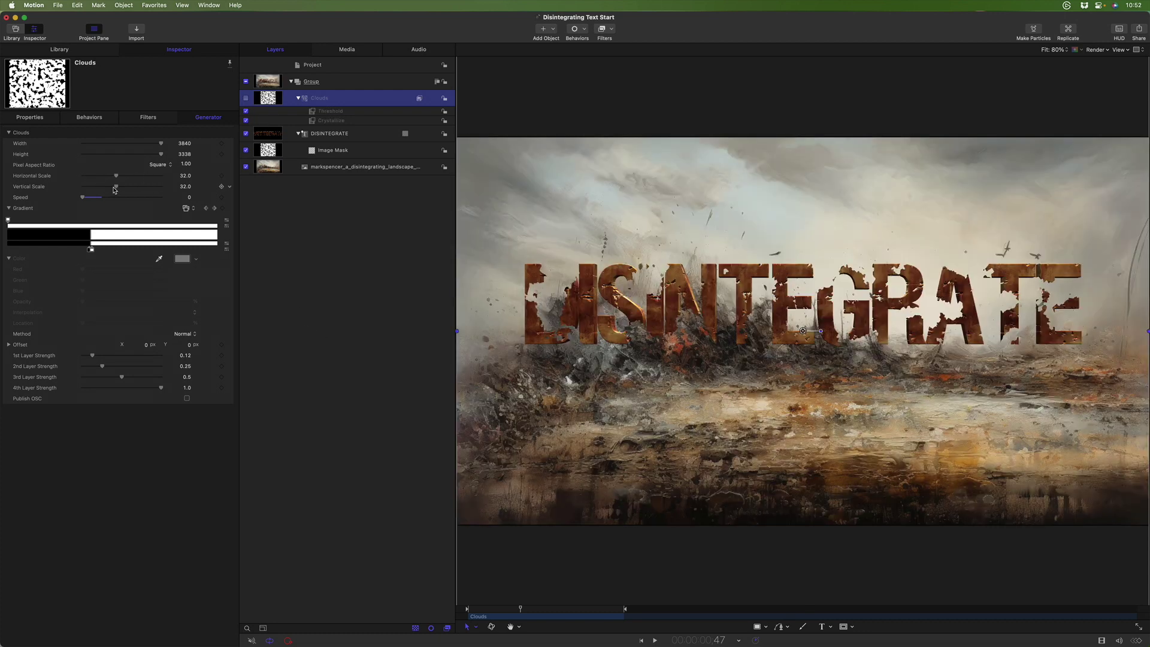
left_click_drag(106, 176, 45, 190)
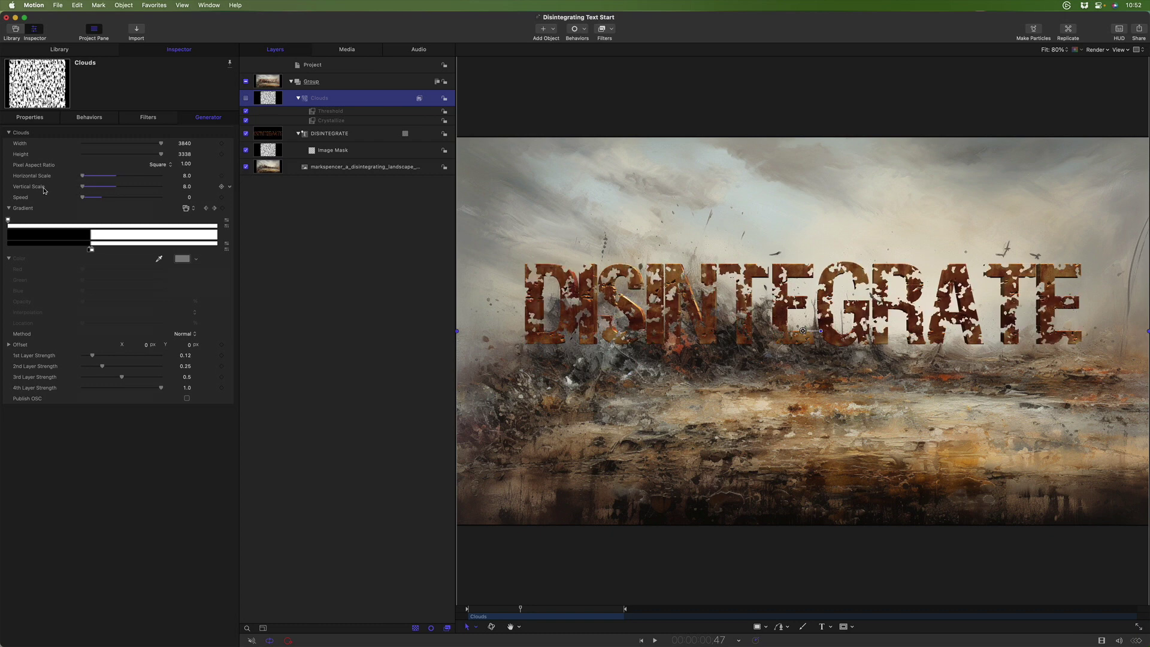
left_click(481, 609)
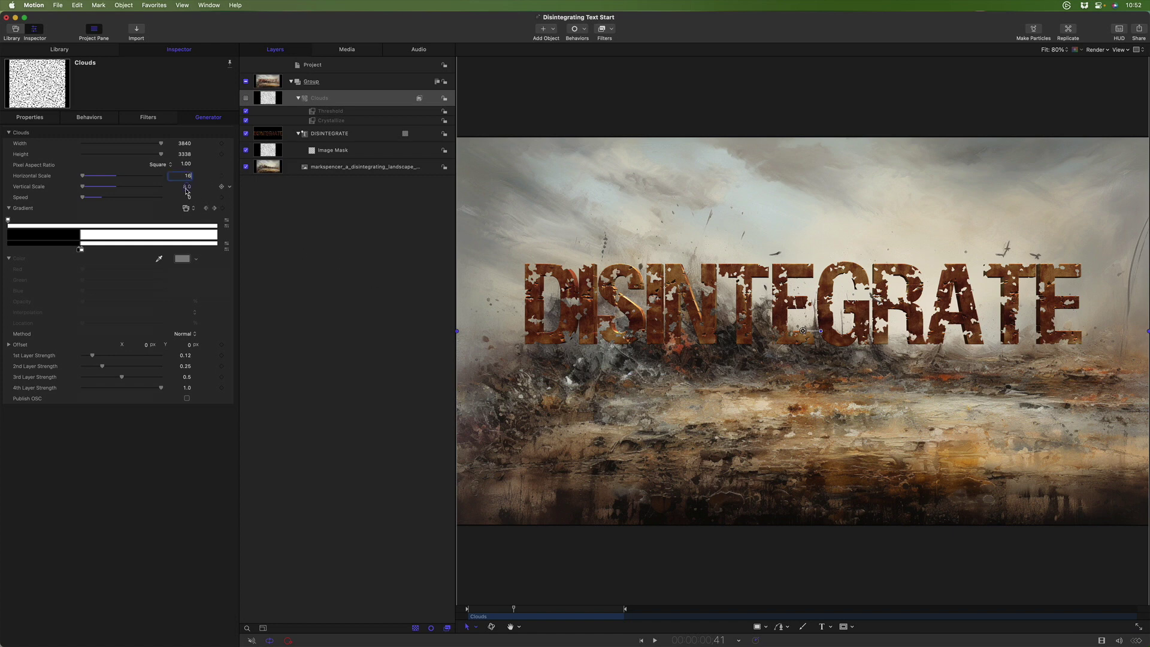
left_click(187, 188)
type("16")
key("Return")
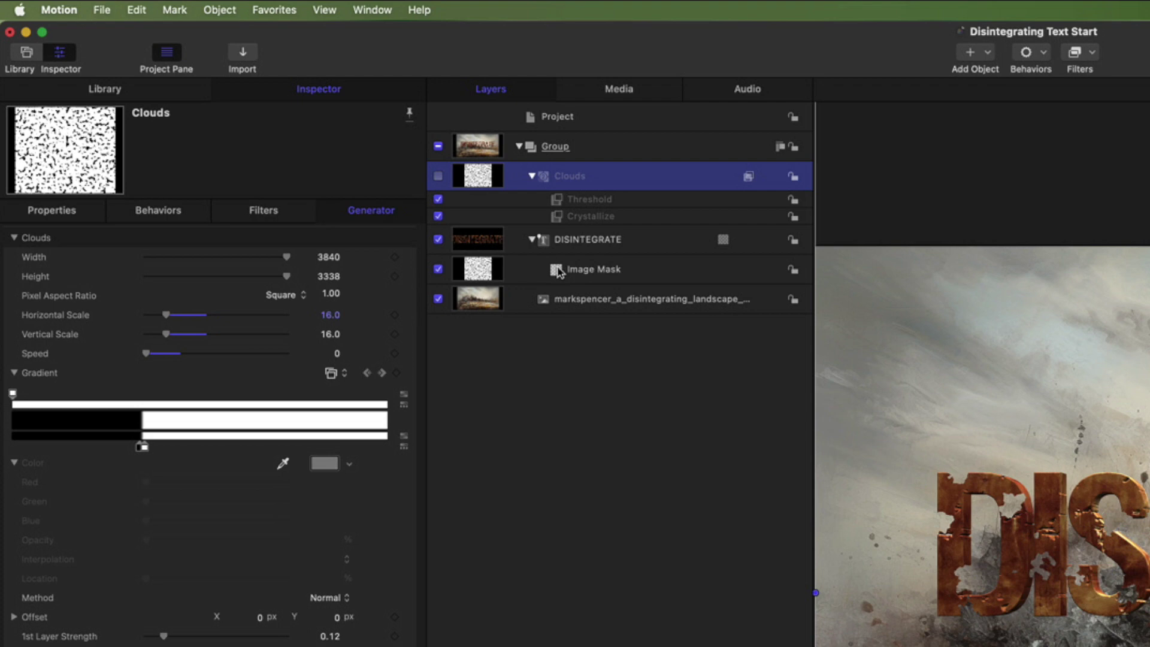
left_click_drag(312, 150, 334, 167)
left_click_drag(595, 298, 598, 302)
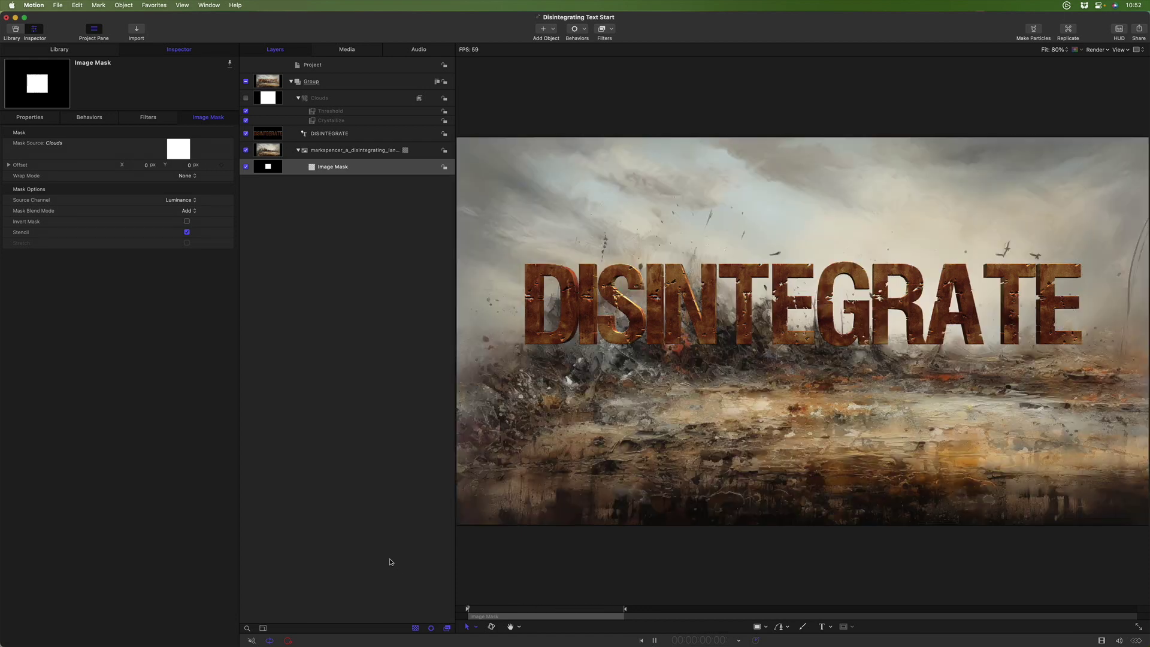
key("space")
left_click_drag(315, 174, 328, 136)
Set the landscape image layer's Drop Zone Type to Drop Zone and clear its image to leave an empty placeholder.
key("Home")
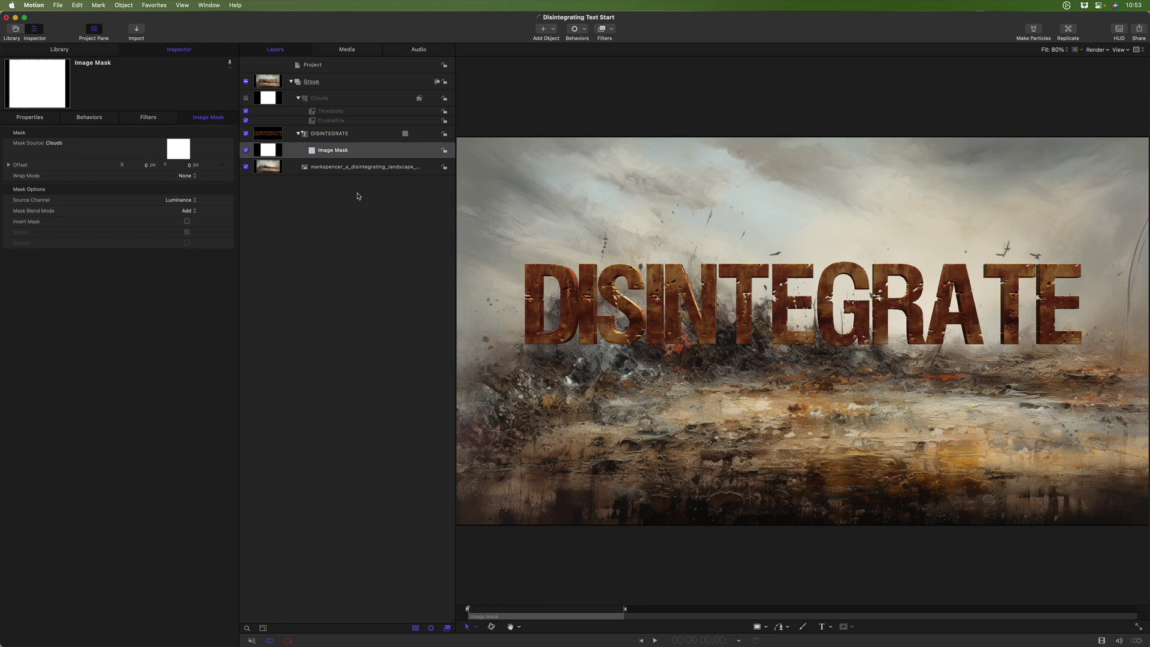
left_click(342, 167)
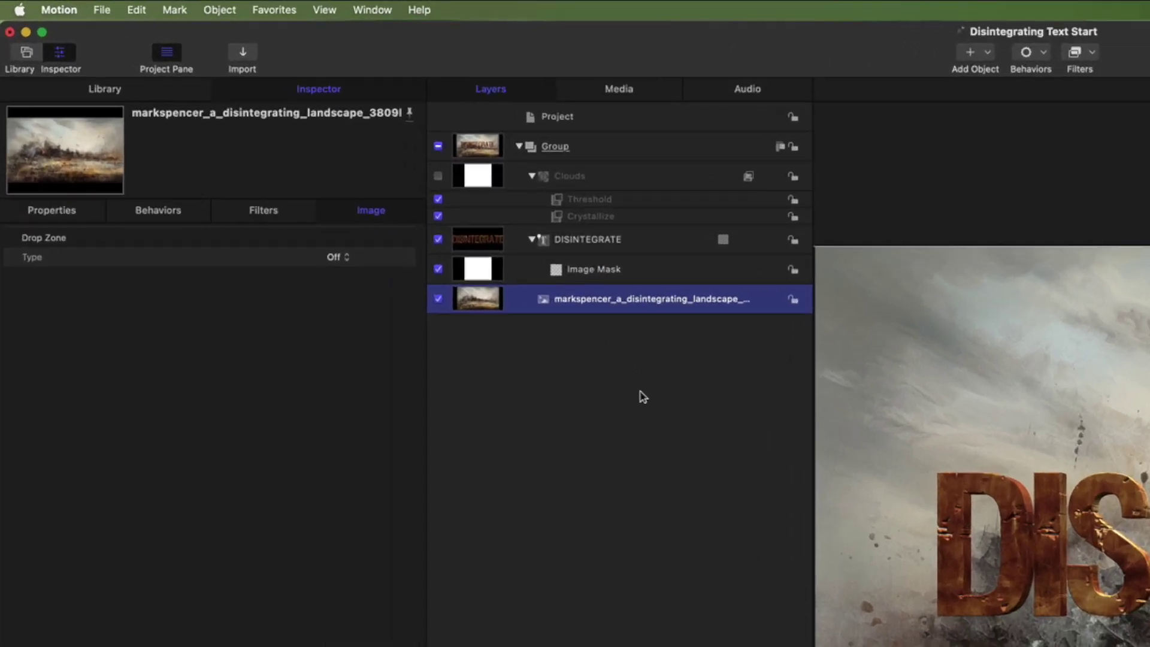
left_click(333, 258)
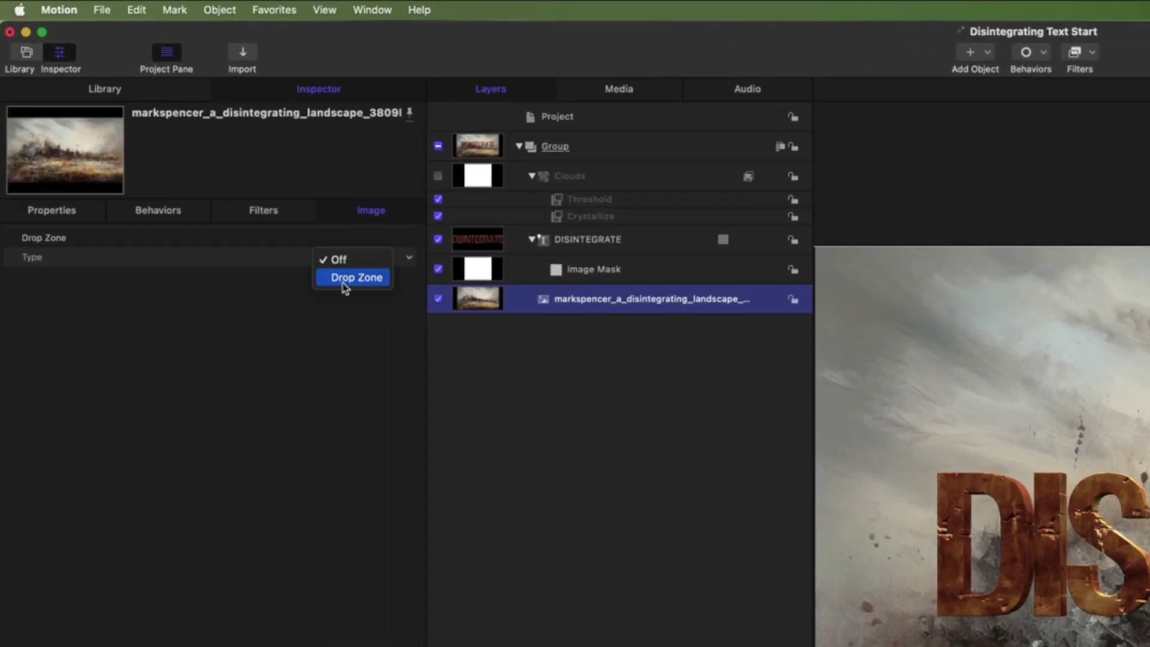
left_click(344, 279)
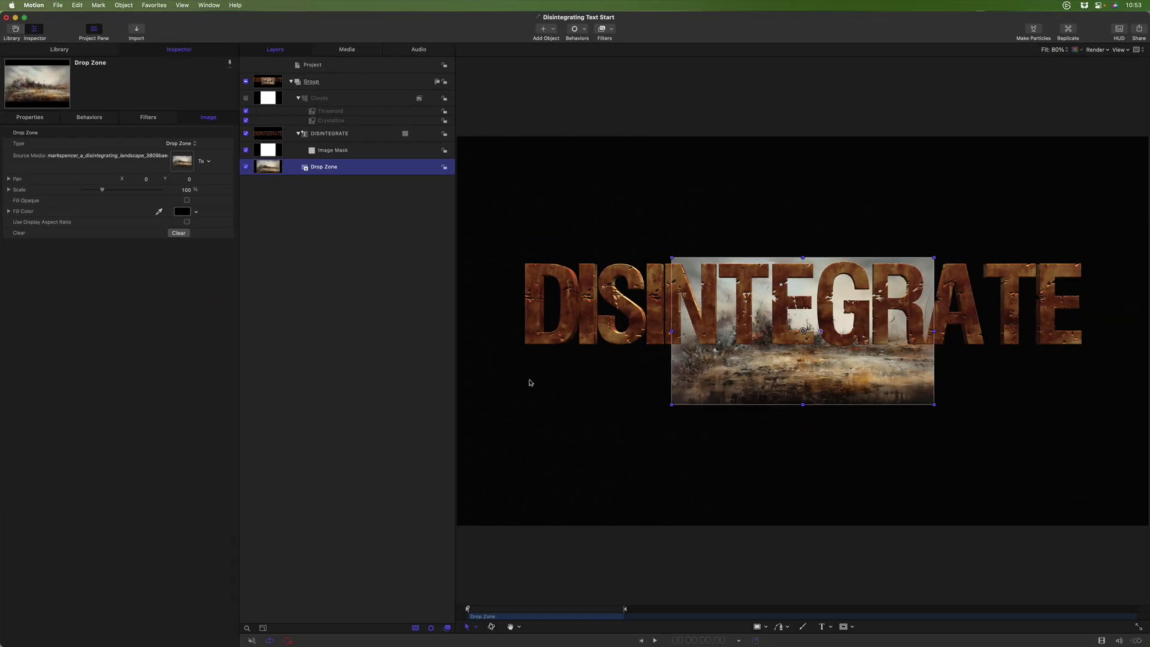
left_click_drag(671, 406, 424, 528)
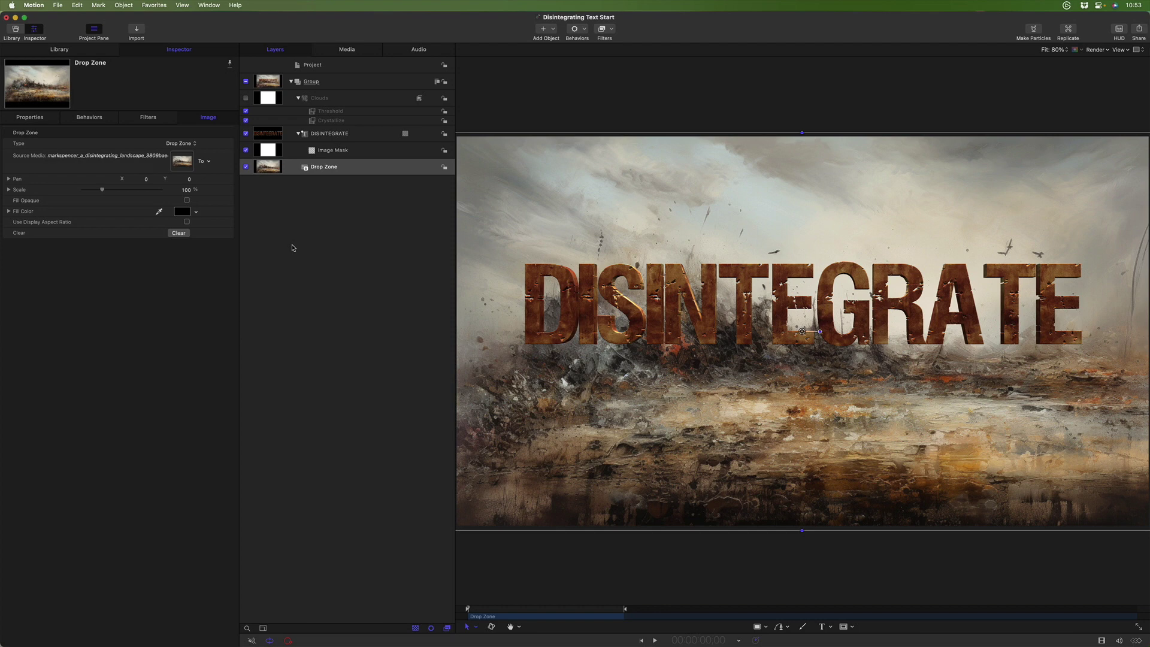
left_click(179, 233)
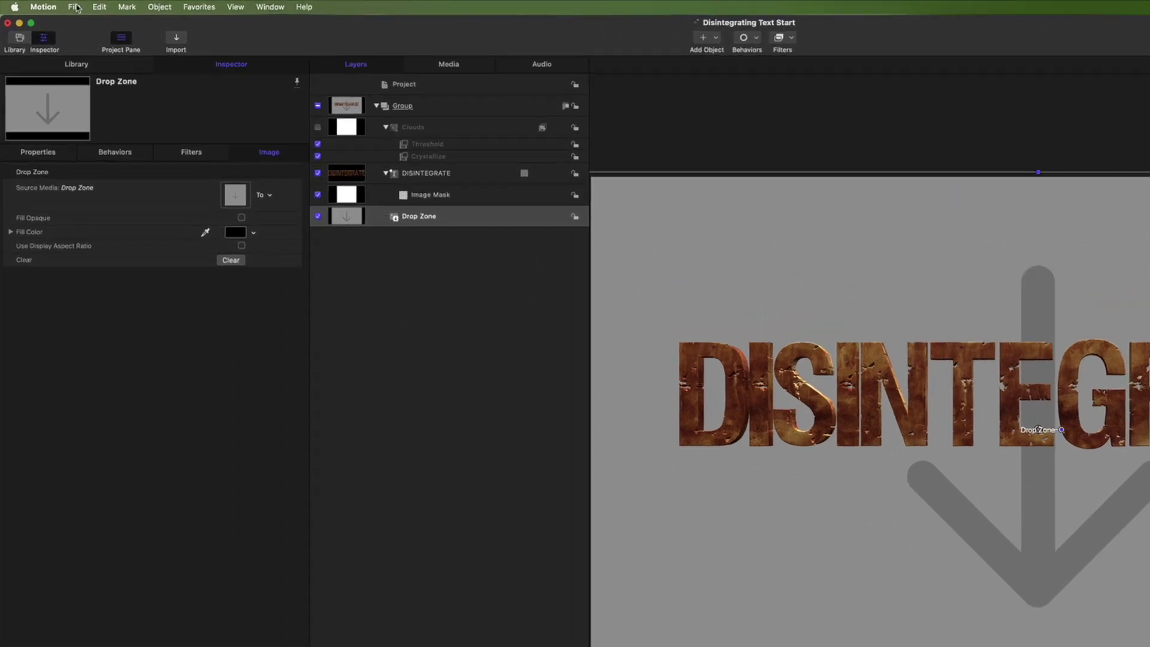
Convert the project into a Final Cut Pro title, using a new placeholder as the title source.
left_click(58, 6)
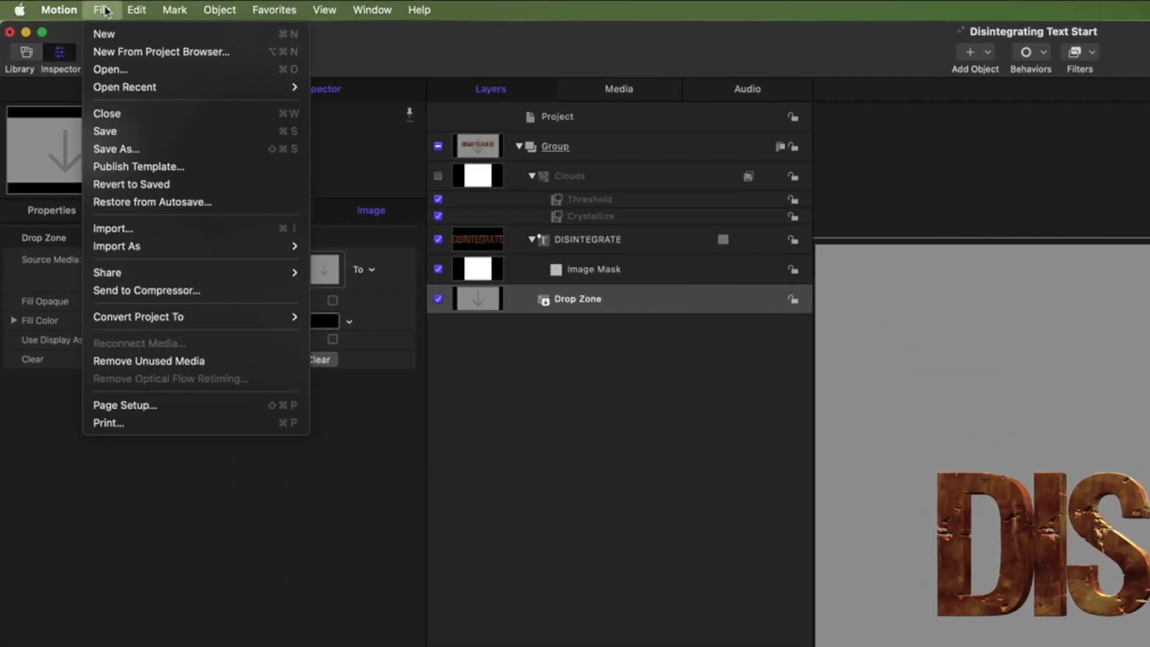
mouse_move(200, 319)
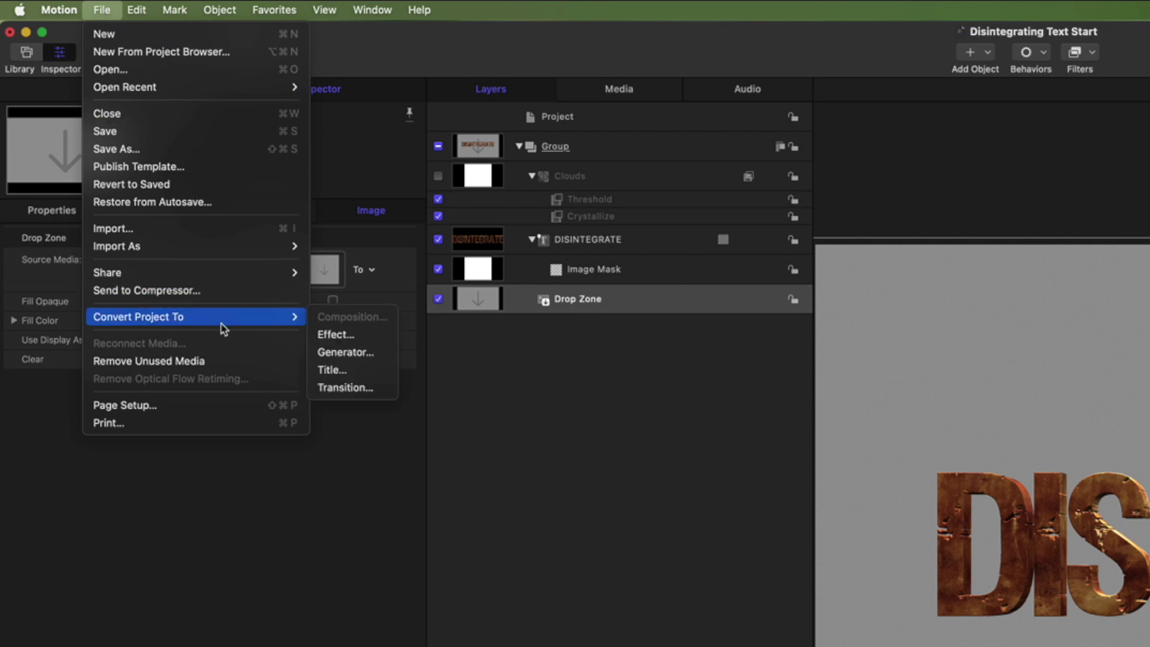
left_click(350, 377)
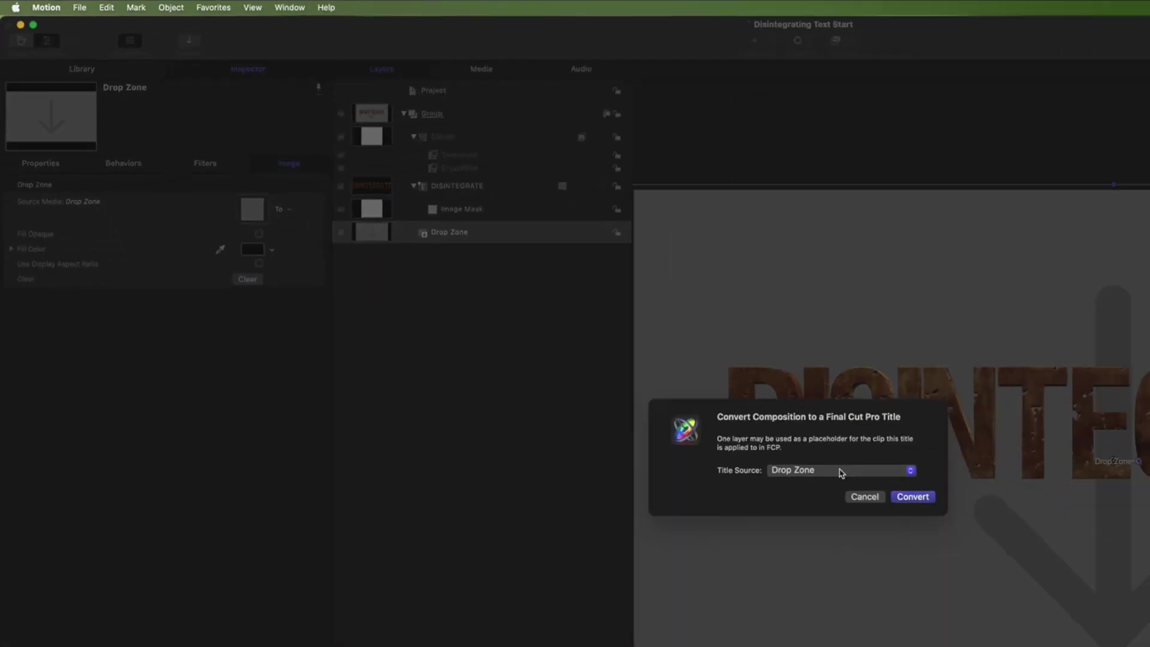
left_click(842, 473)
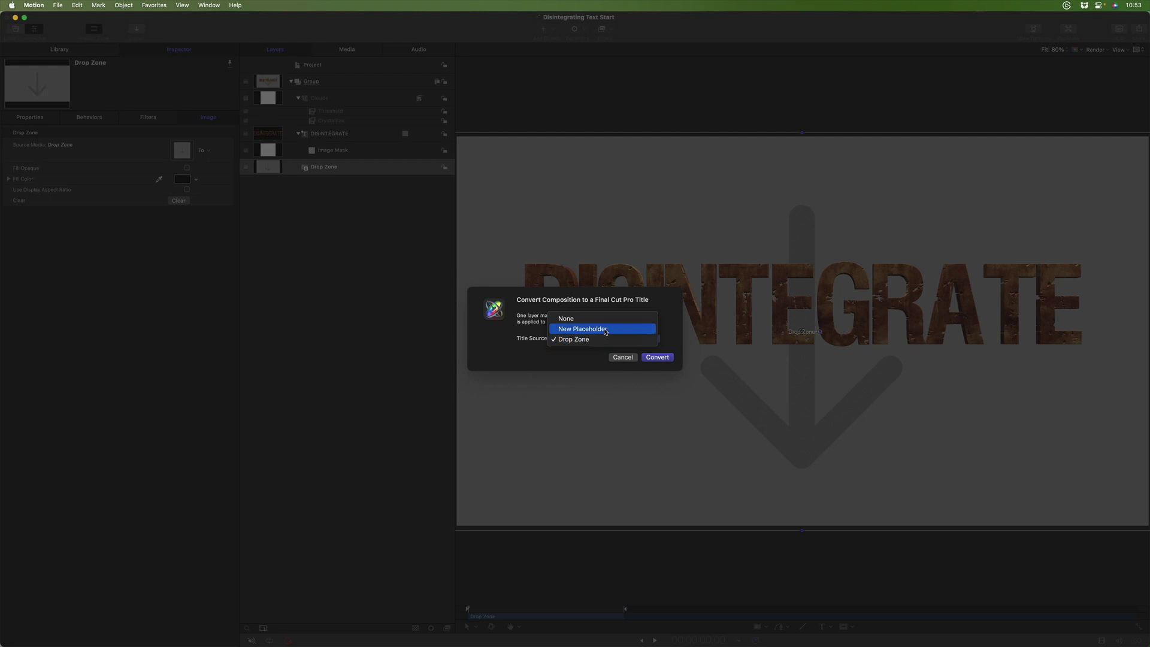
left_click(579, 326)
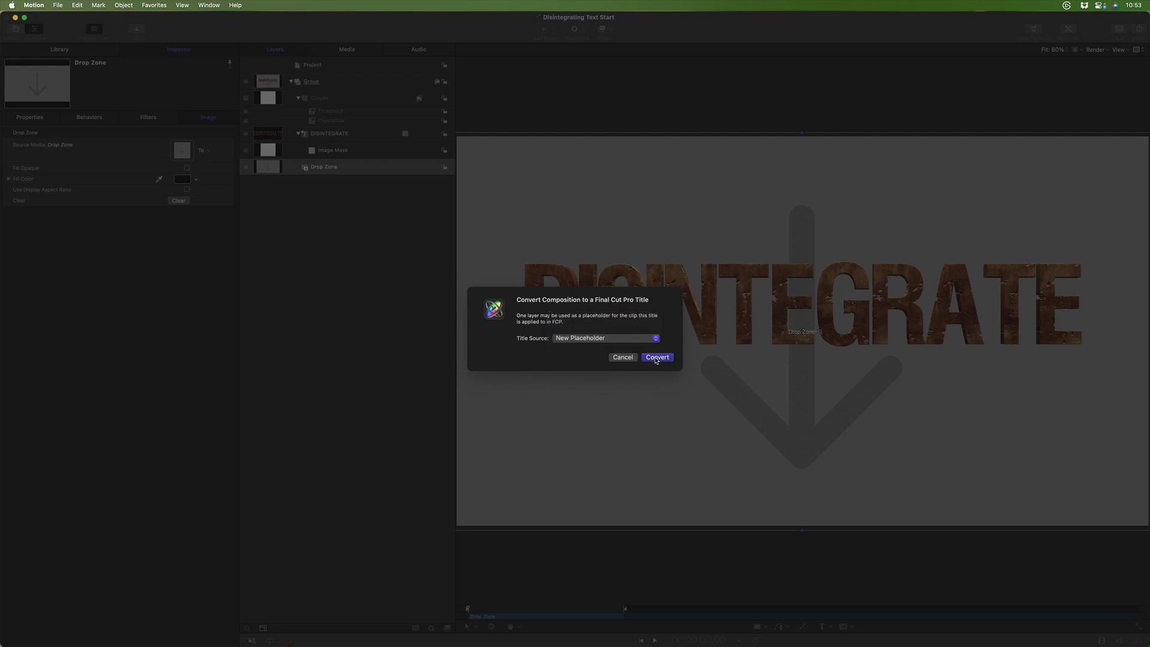
left_click(657, 358)
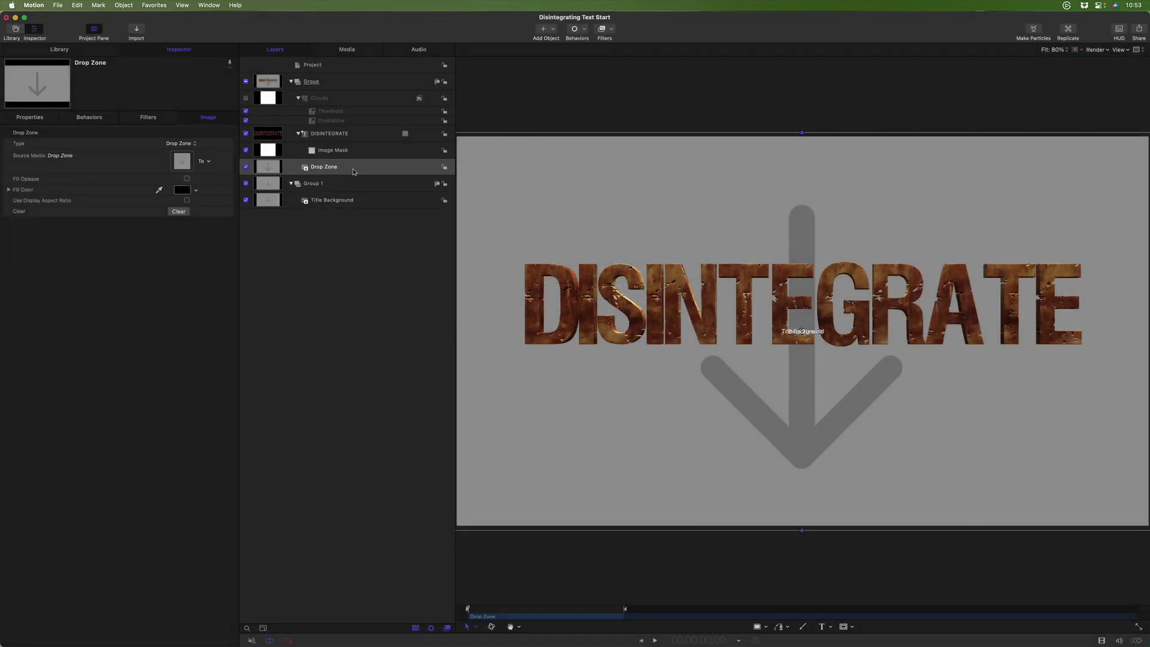
Delete the Drop Zone layer, then check the Title Background and DISINTEGRATE text layers.
key("Delete")
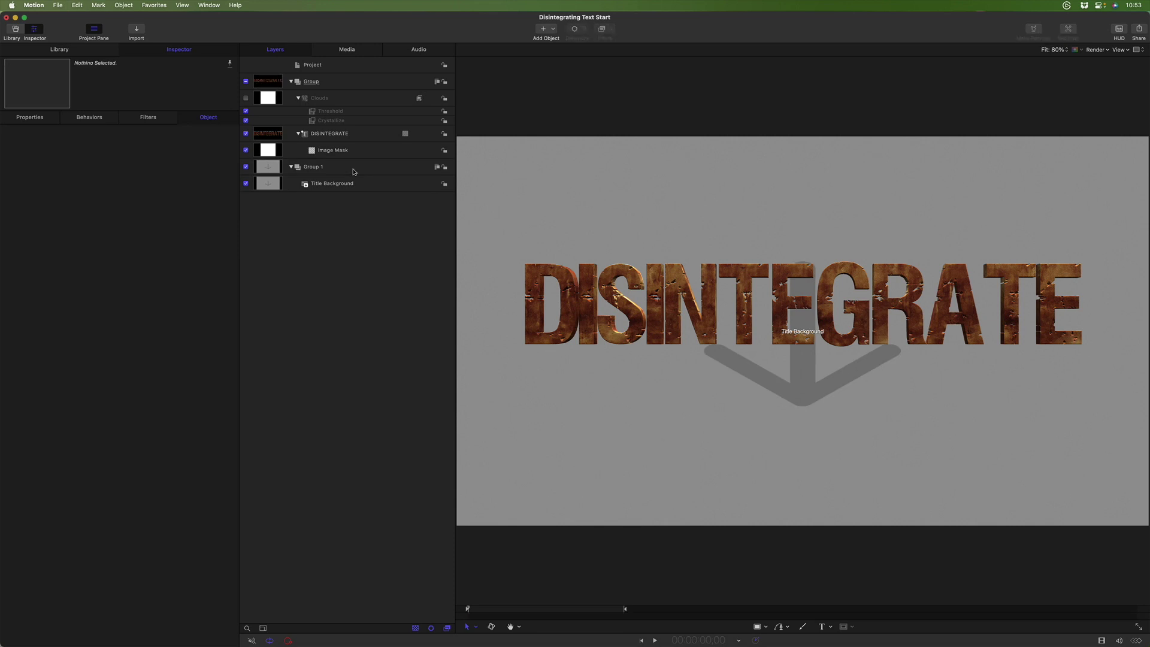
left_click(349, 184)
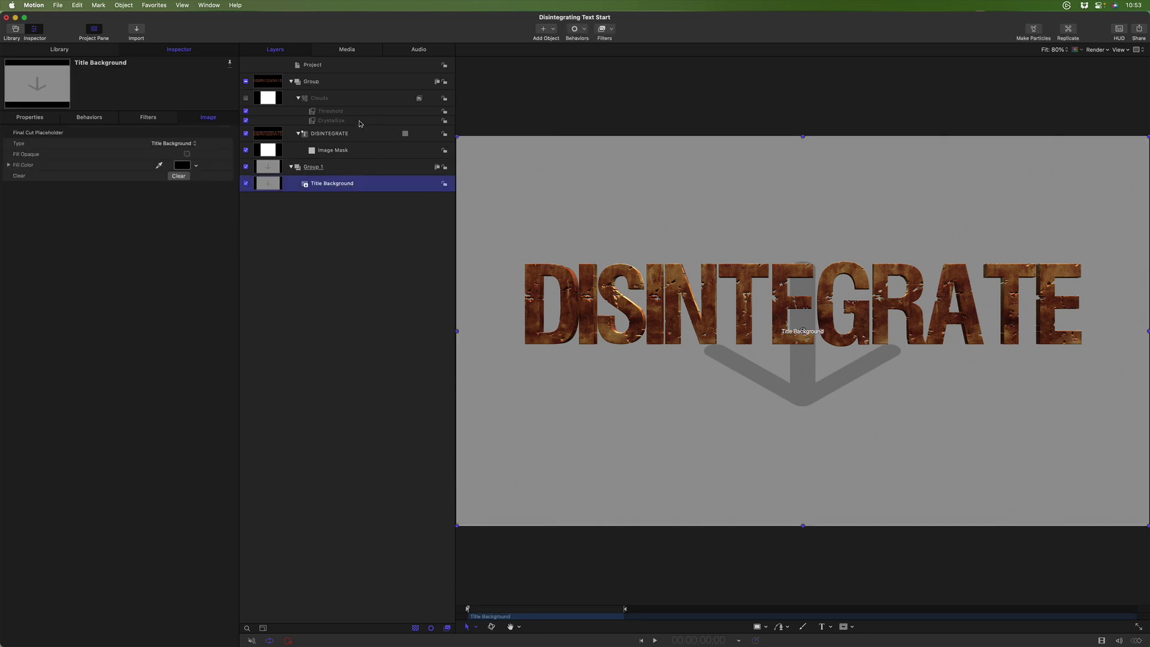
left_click(358, 138)
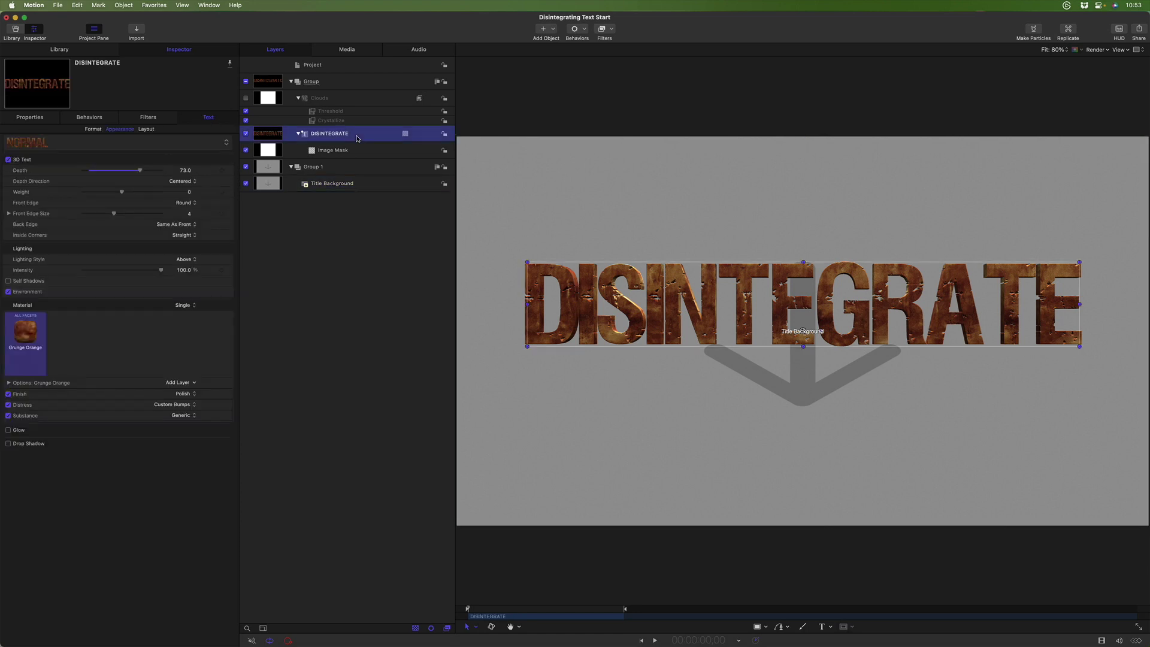
Publish the Clouds Width, Height, Horizontal Scale and Vertical Scale parameters, plus Crystallize Size.
left_click(335, 99)
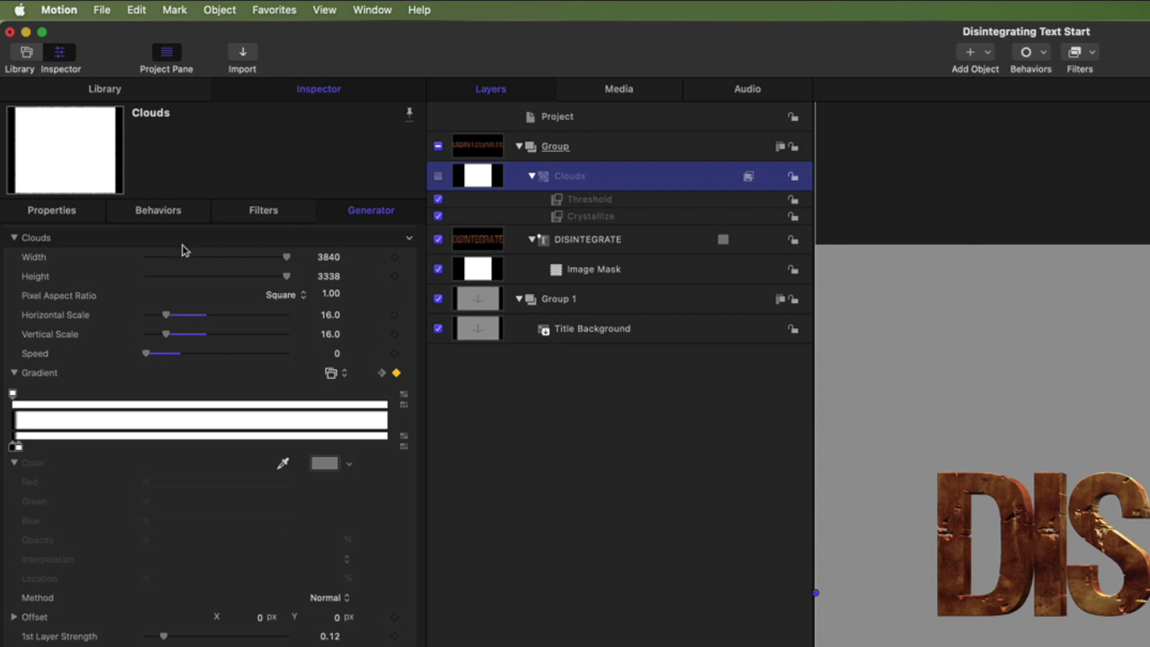
left_click(408, 257)
left_click(411, 279)
left_click(408, 278)
left_click(480, 502)
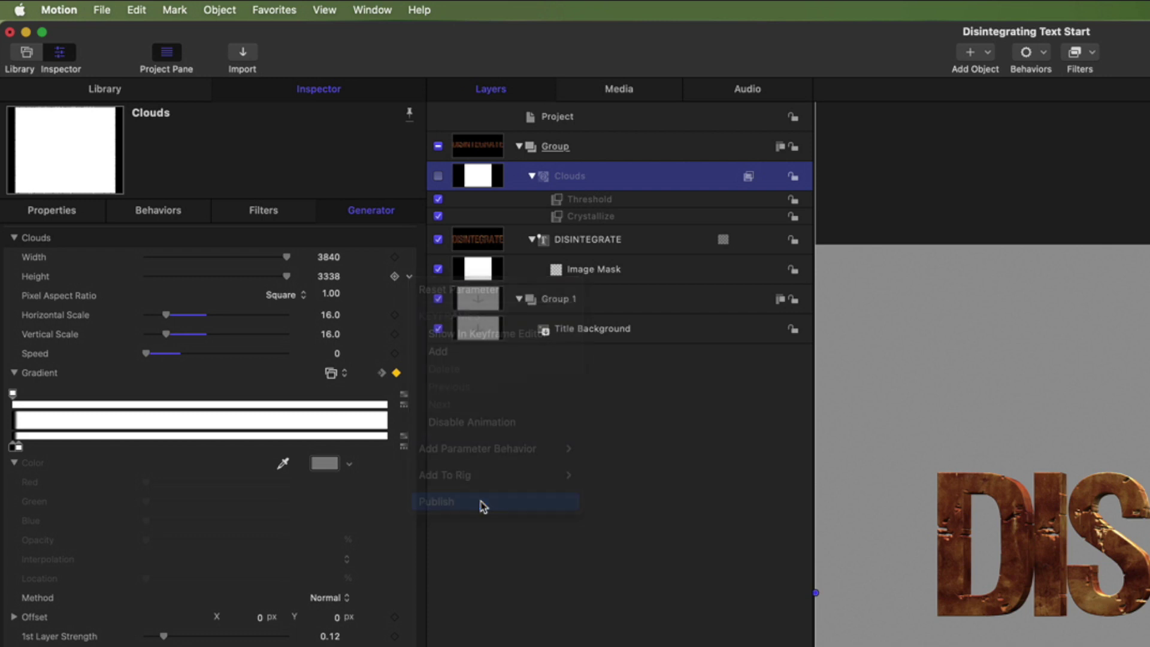
left_click(409, 316)
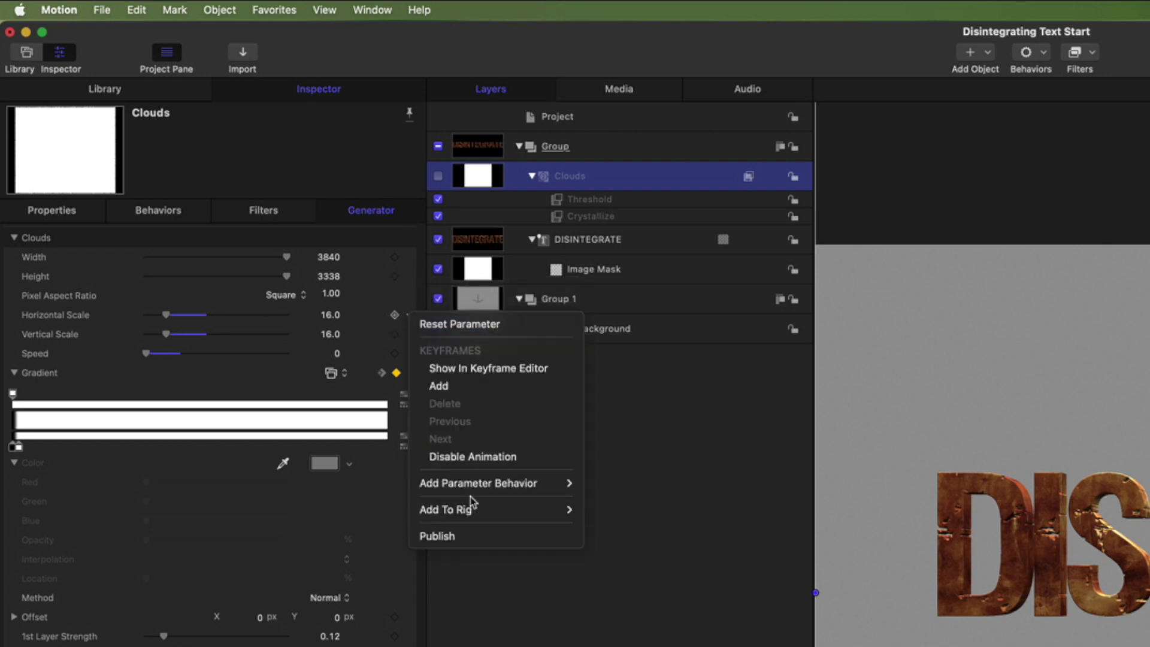
left_click(473, 539)
left_click(407, 334)
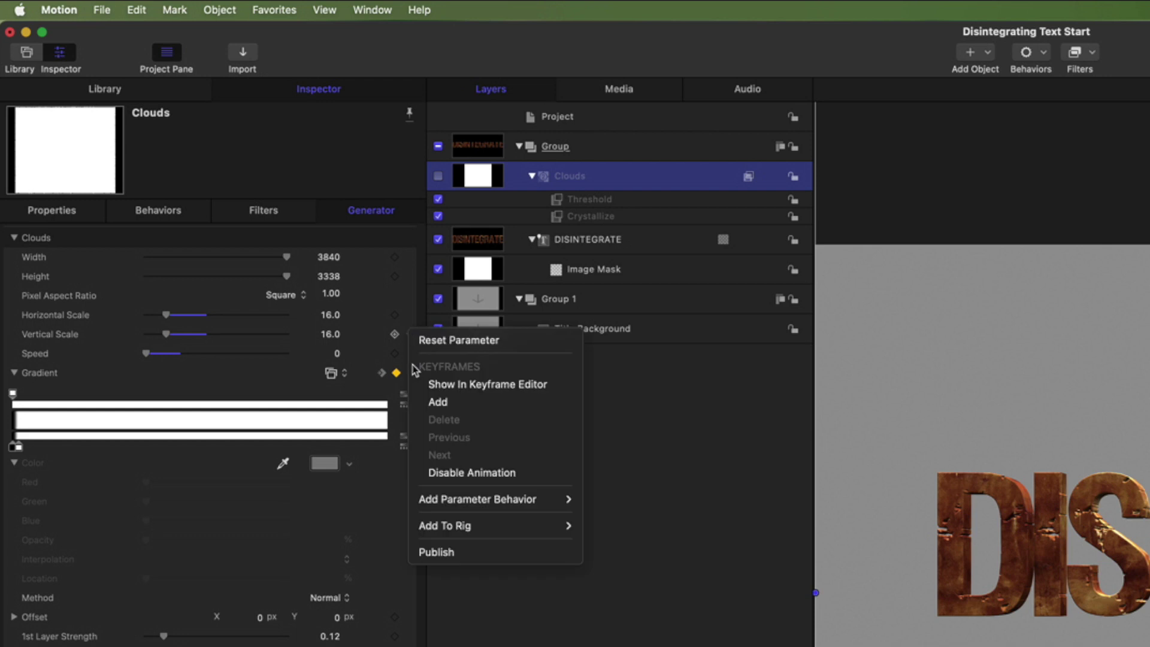
left_click(465, 559)
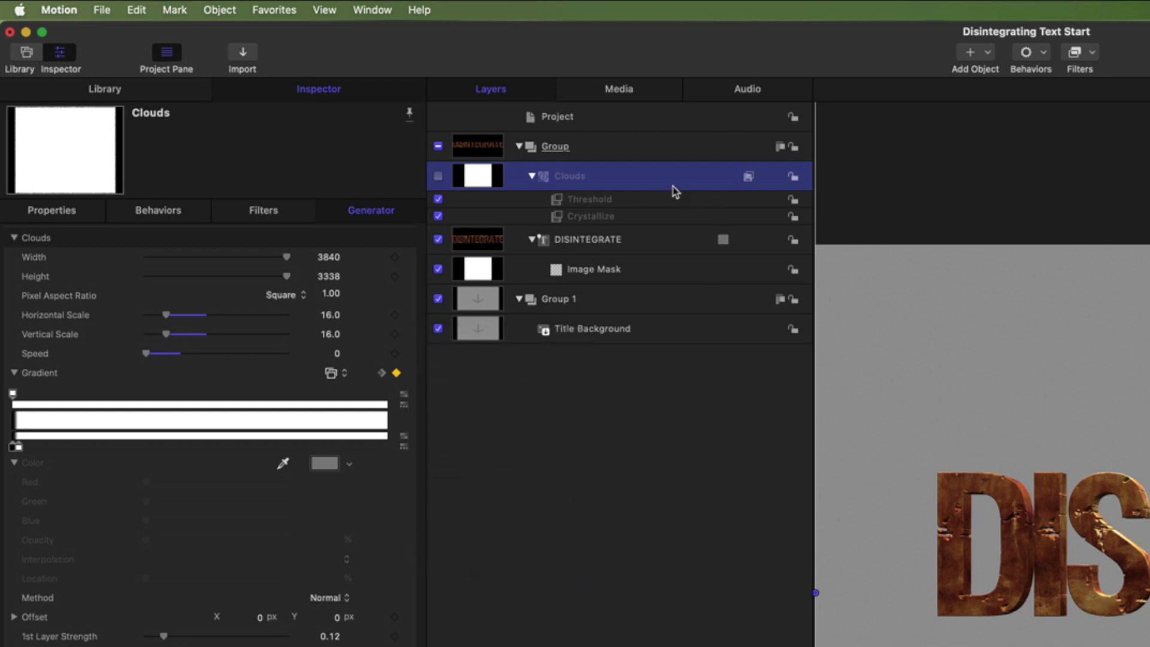
left_click(562, 218)
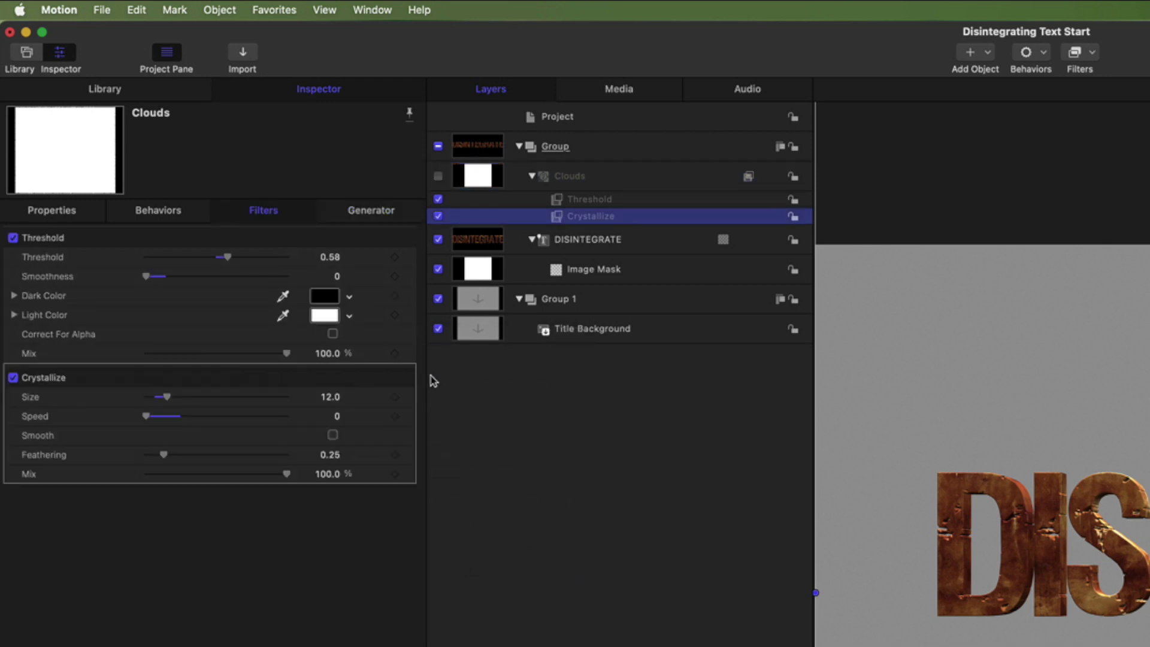
left_click(409, 397)
left_click(508, 617)
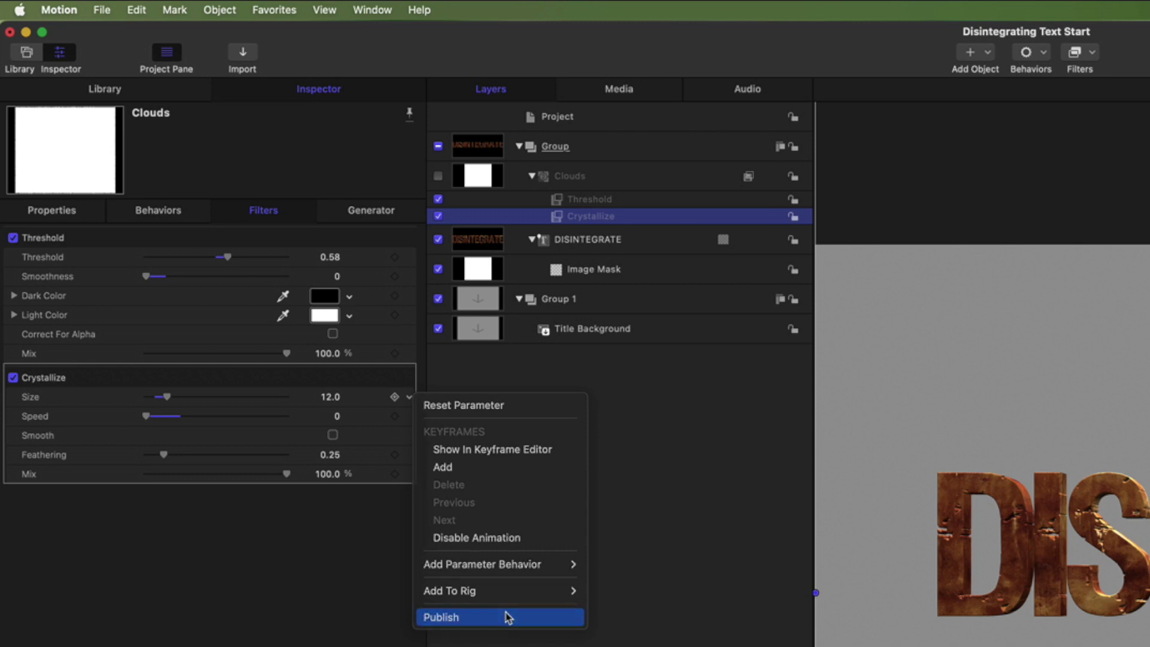
Rename the published parameters to Particle Width, Particle Height and Particle Size.
left_click(651, 121)
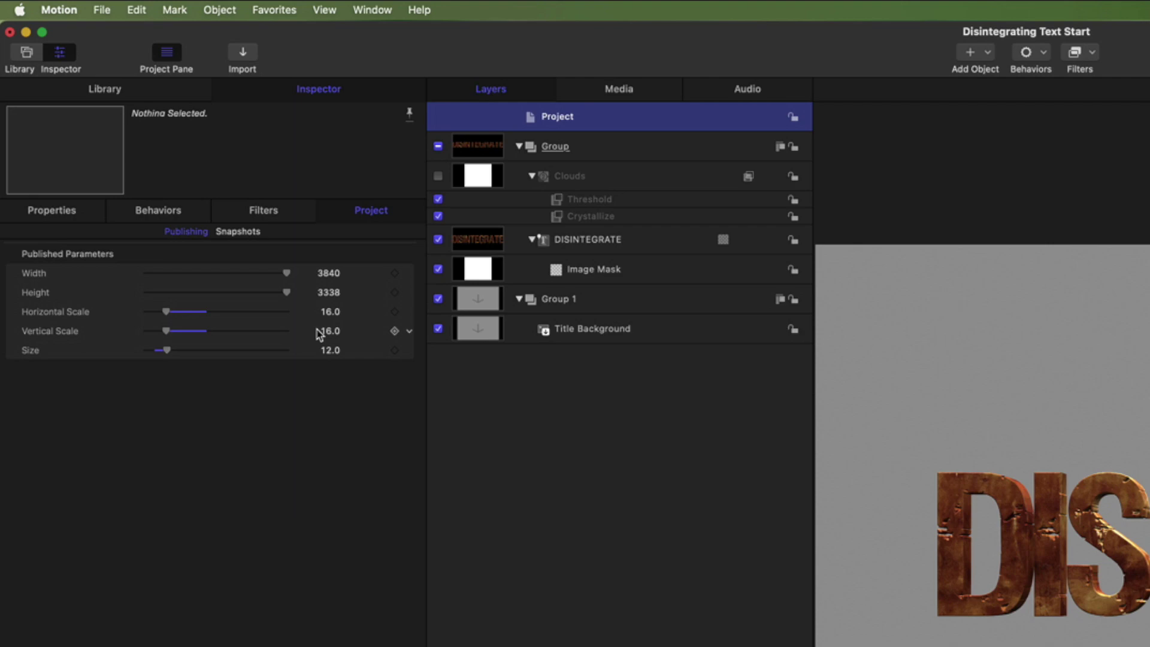
left_click(43, 277)
double_click(36, 273)
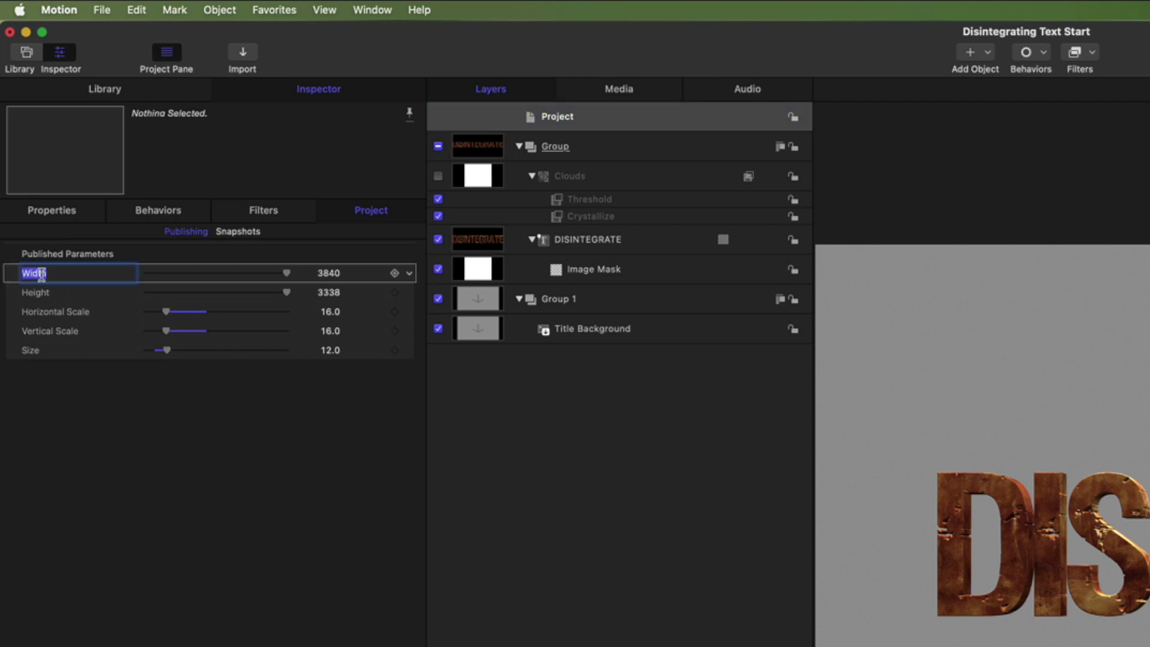
type("Particle Width")
double_click(45, 293)
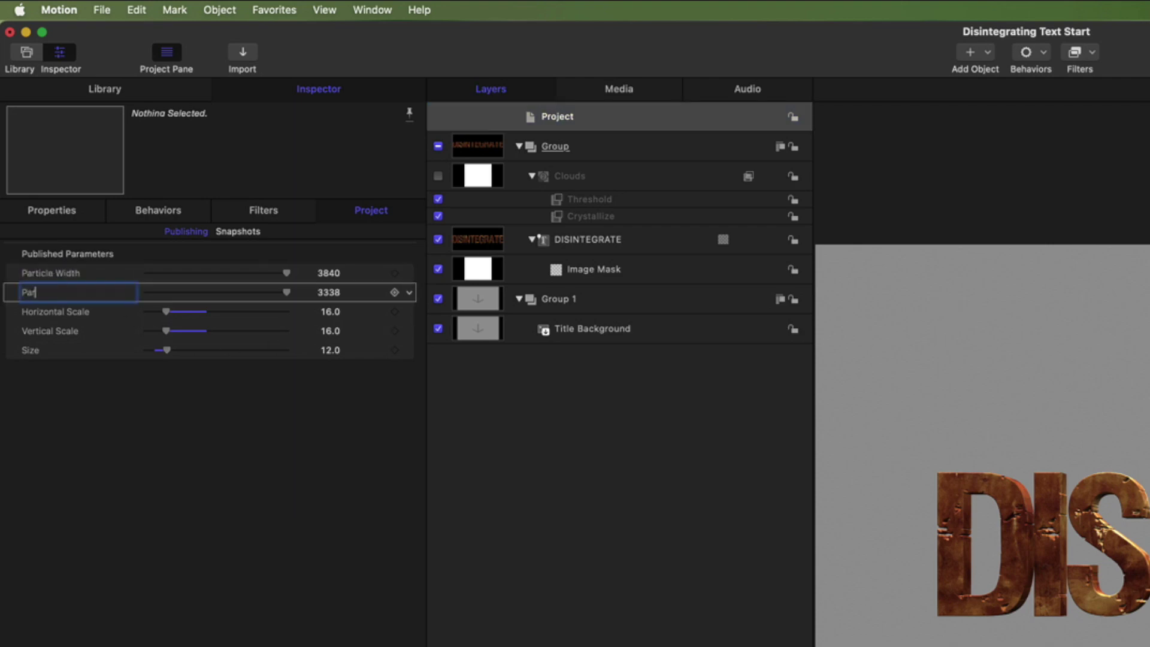
type("Particle Height")
key("Return")
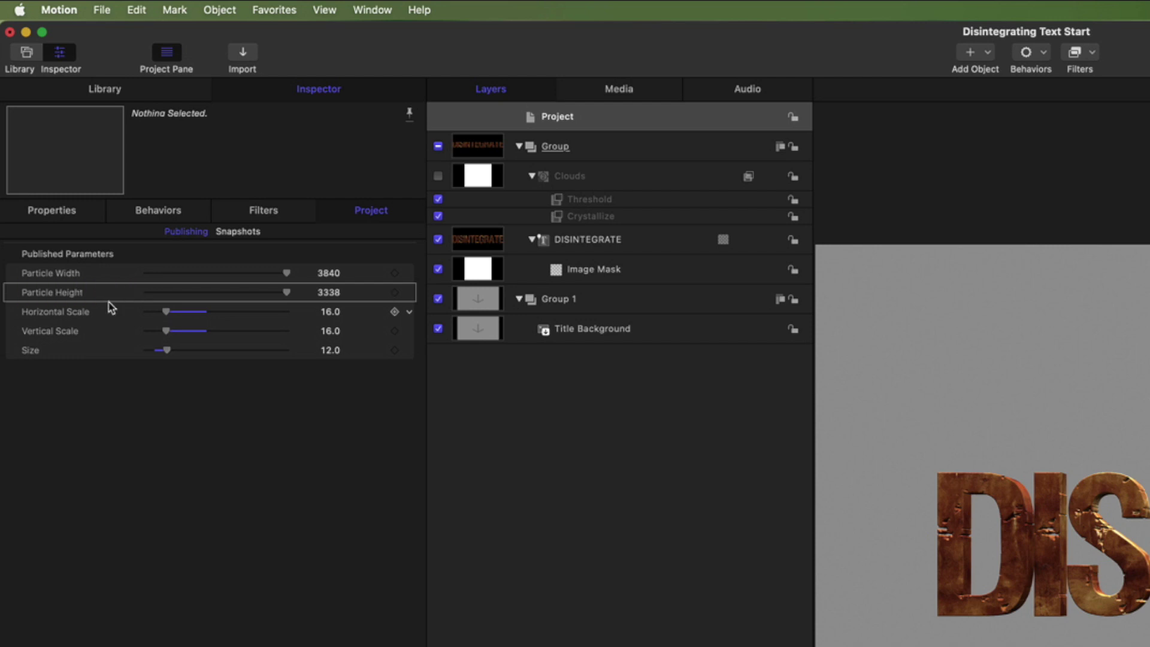
double_click(35, 350)
type("Particle Size")
key("Return")
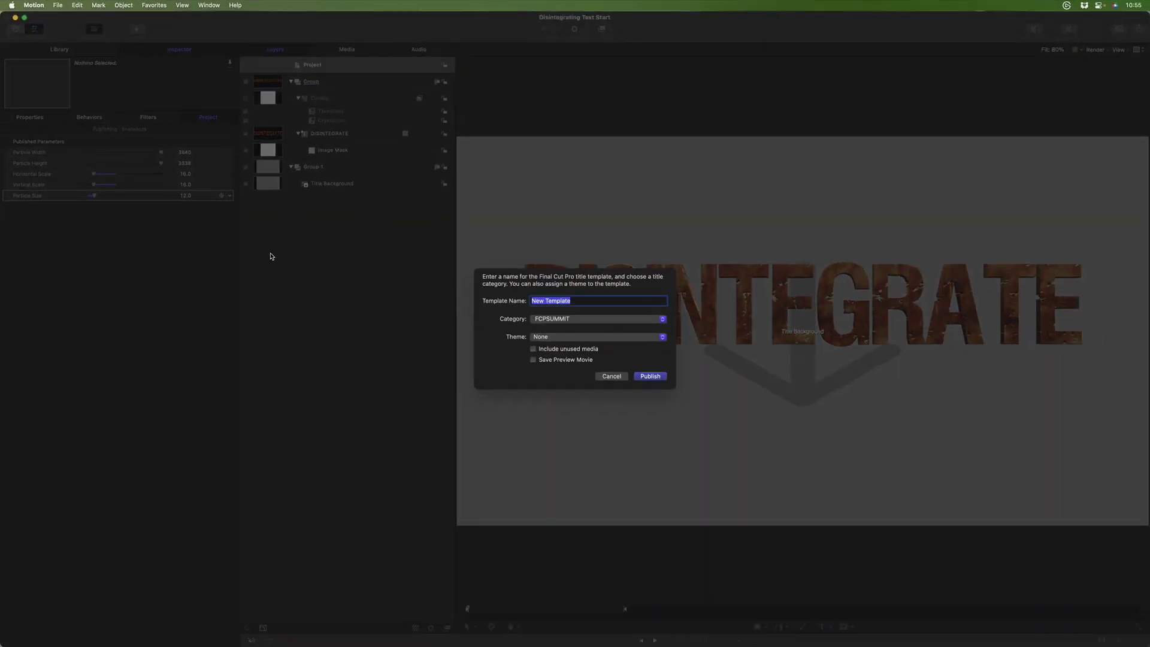
Name the template 'Disintegrate', create a new Special FX category for it, and publish it.
type("Disintegrate")
left_click(567, 322)
left_click(566, 318)
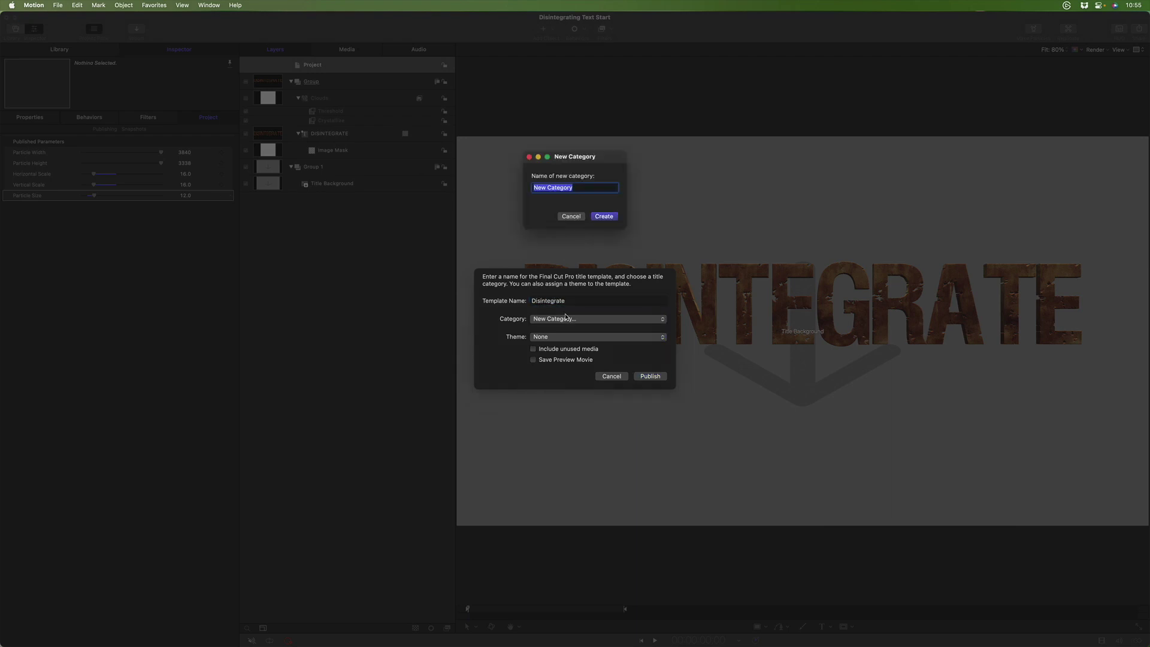
type("Special FX")
left_click(605, 216)
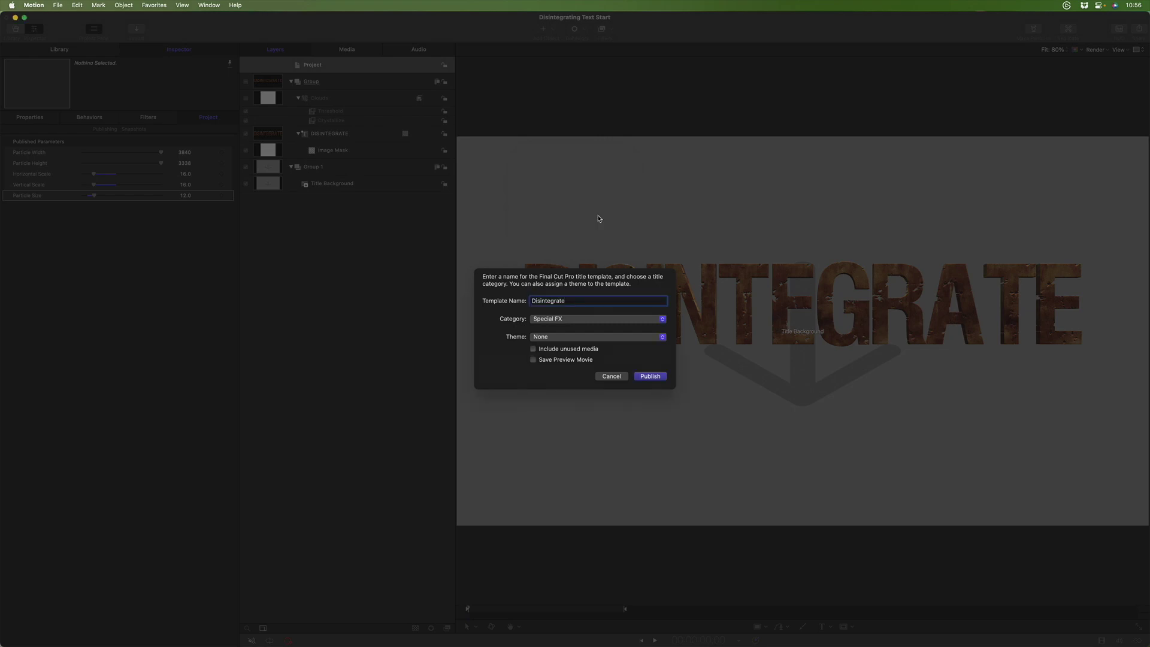
left_click(650, 376)
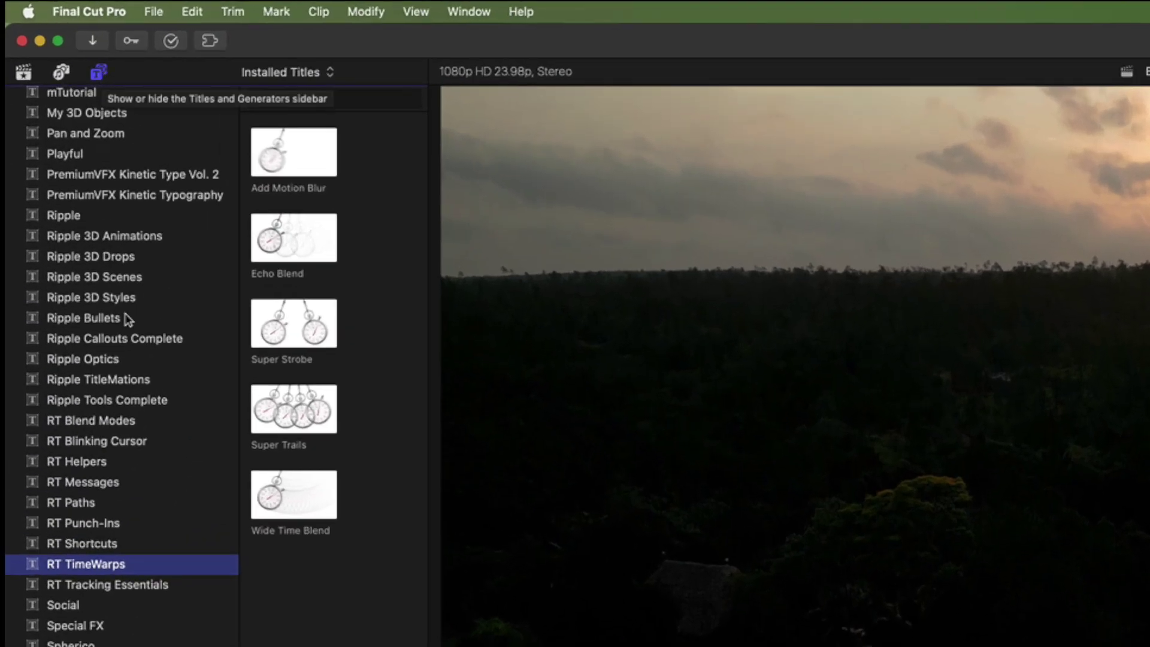
Connect the Disintegrate title from the Special FX category above the drone clip.
left_click(98, 626)
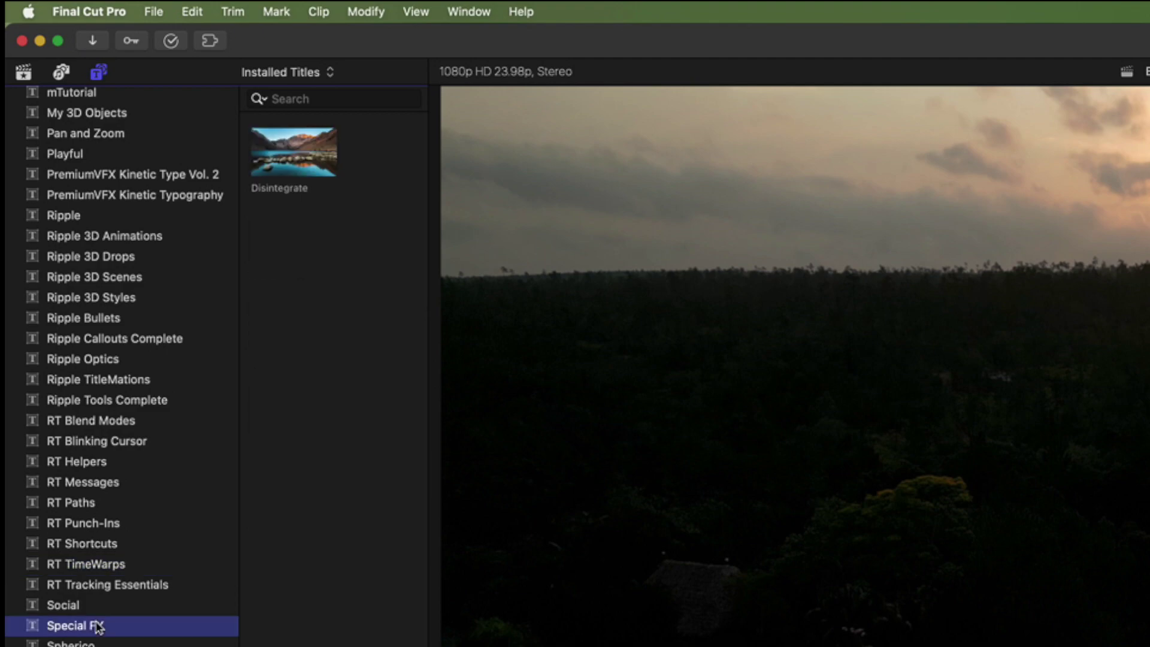
left_click(293, 159)
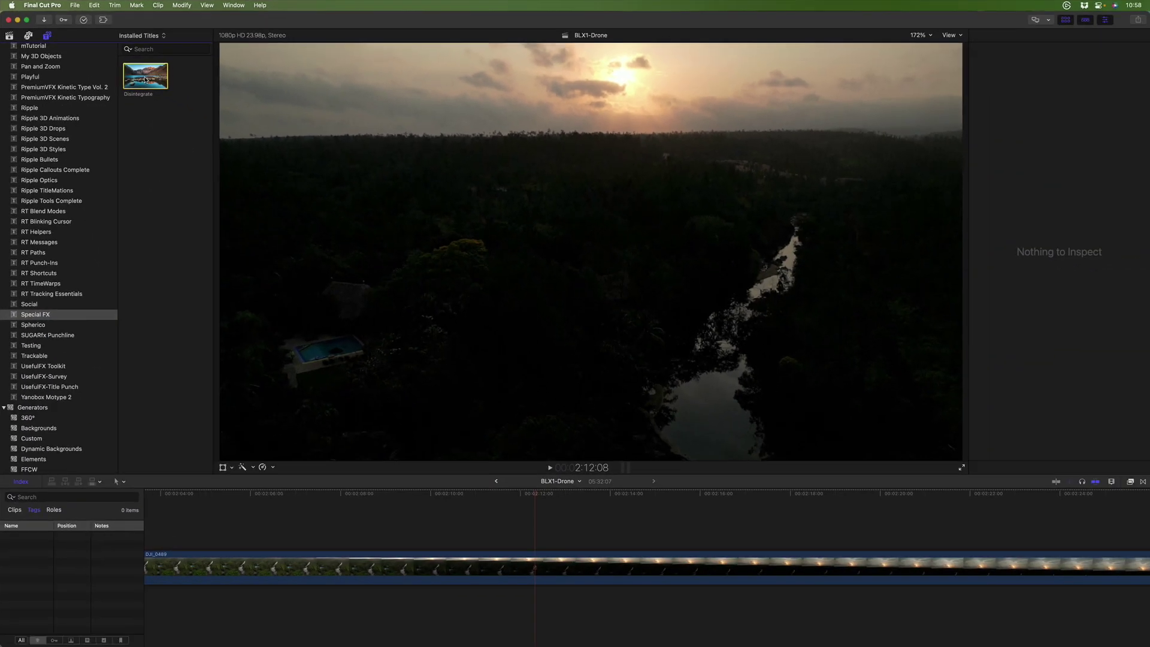
key("q")
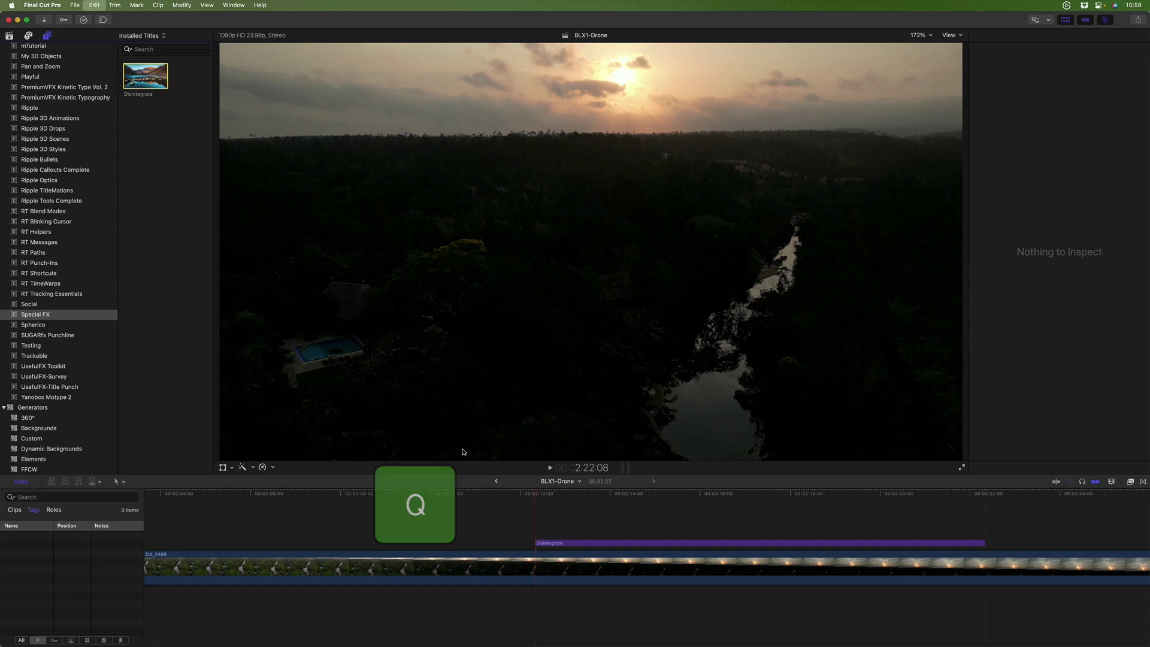
Play the title over the drone footage, then show its published particle parameters.
left_click(536, 494)
key("space")
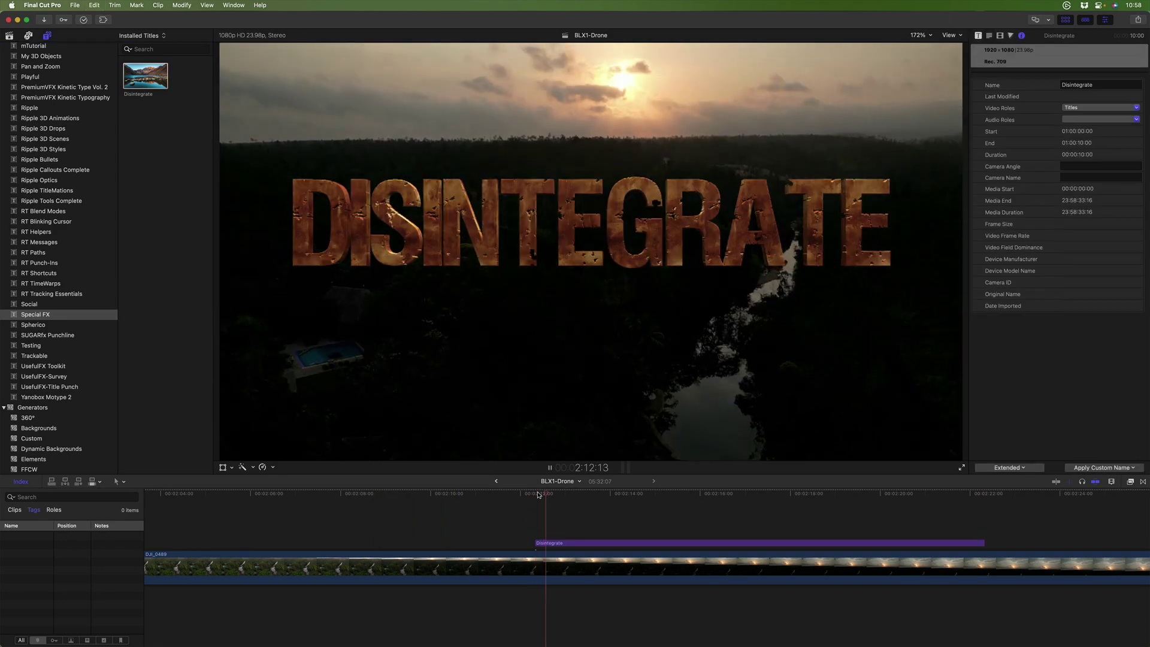
key("space")
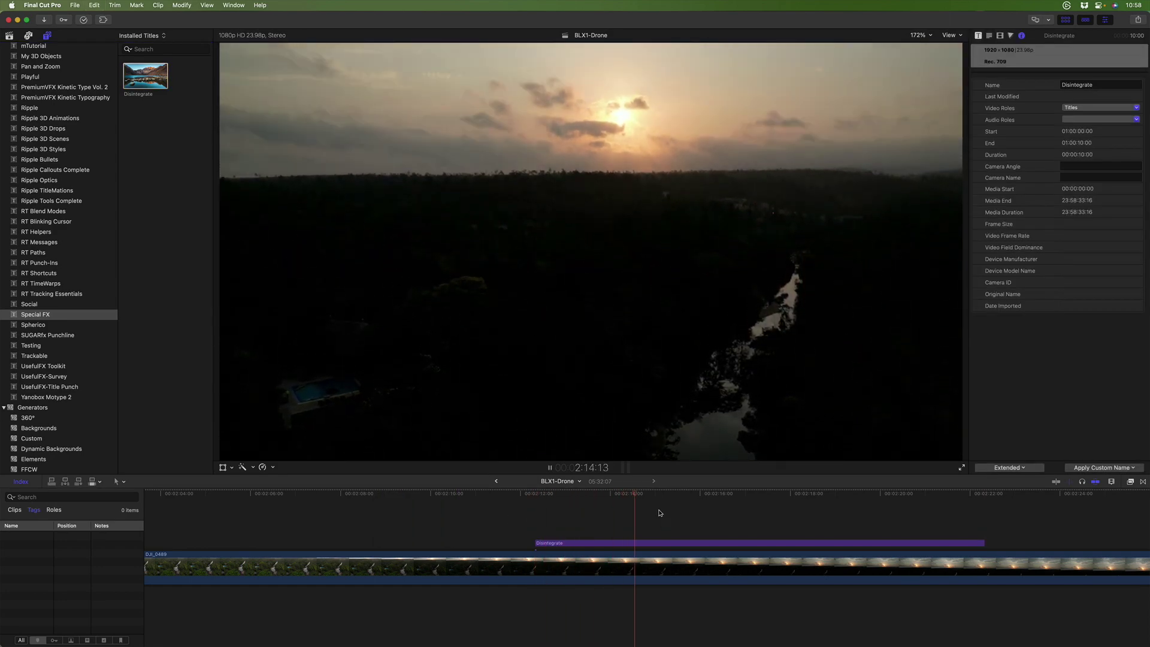
left_click(572, 495)
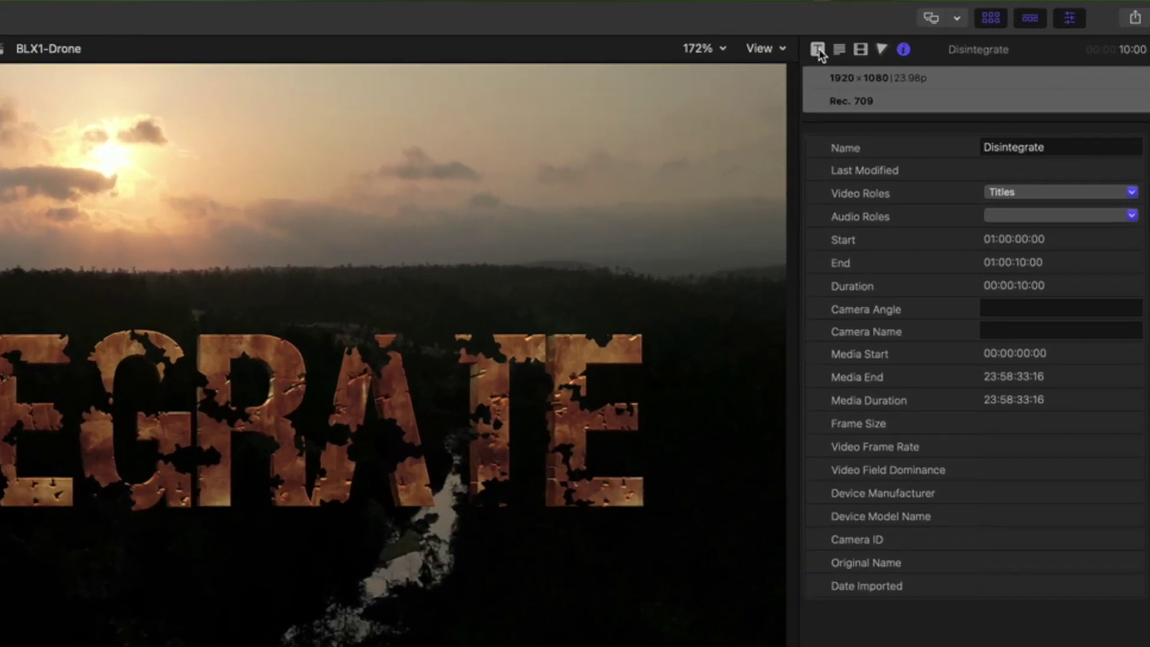
left_click(817, 51)
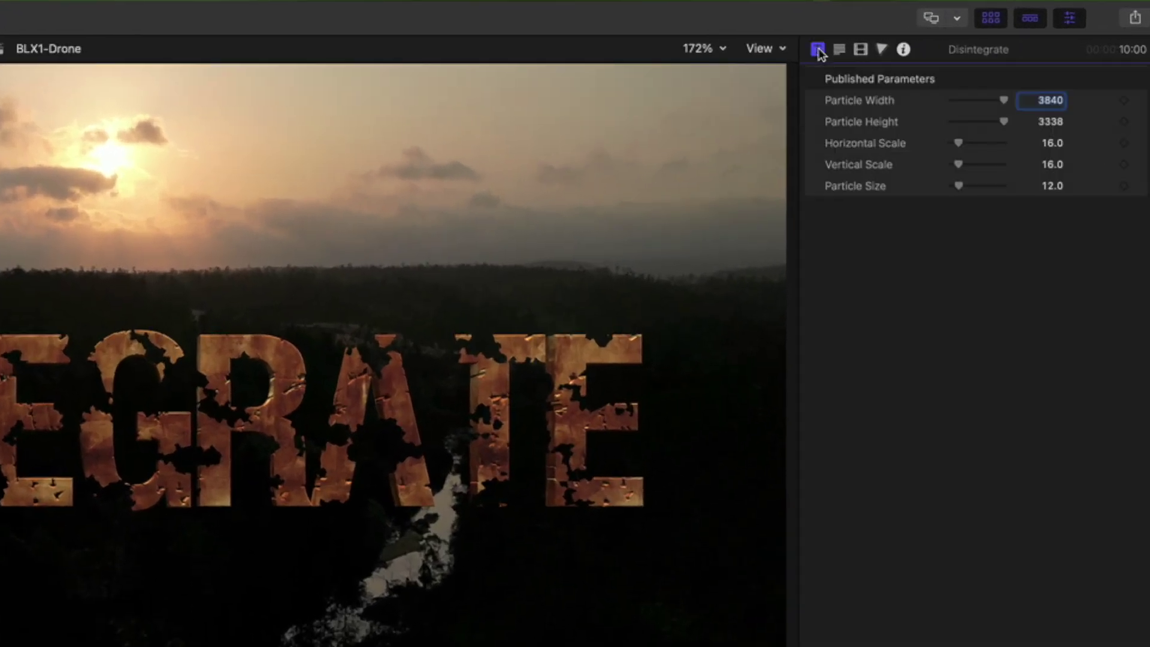